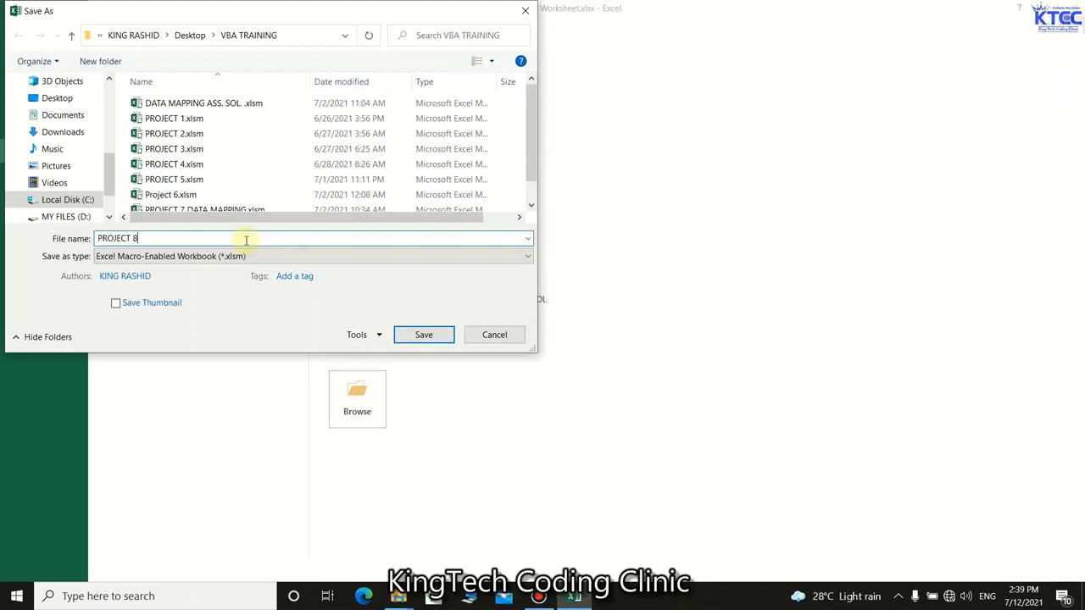
Save the workbook as PROJECT 8 in the VBA TRAINING folder, as an Excel Macro-Enabled Workbook (*.xlsm).
{"action": "left_click", "coordinate": [200, 257]}
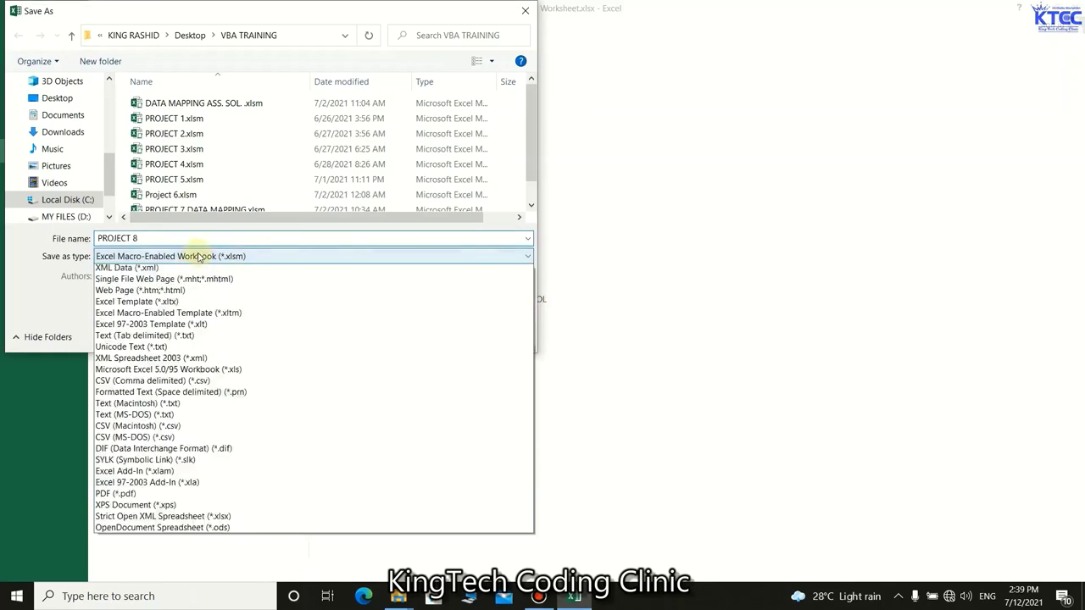
{"action": "left_click", "coordinate": [174, 280]}
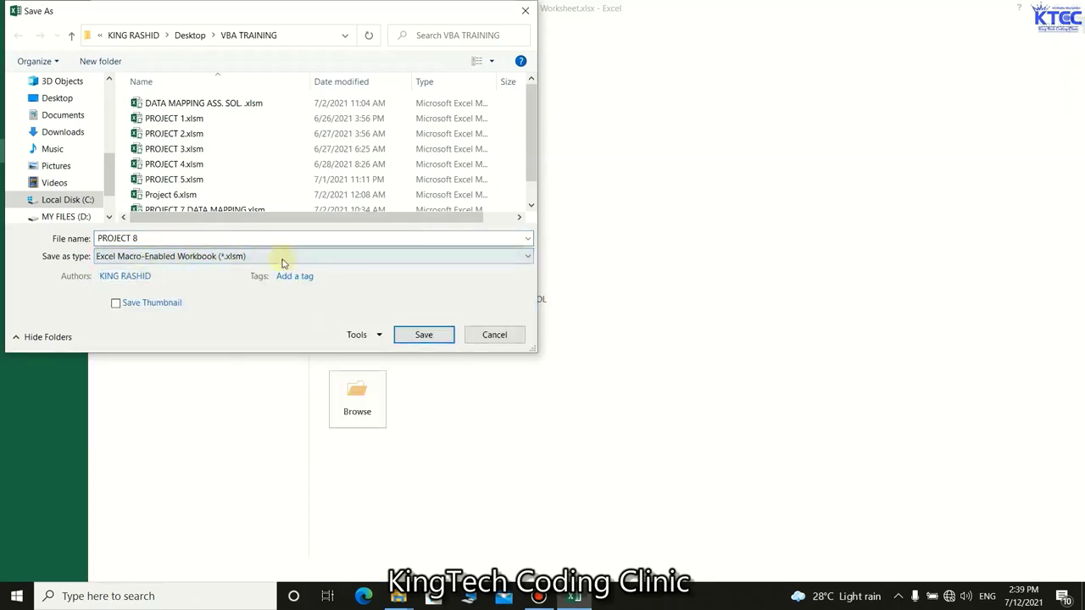
{"action": "left_click", "coordinate": [423, 334]}
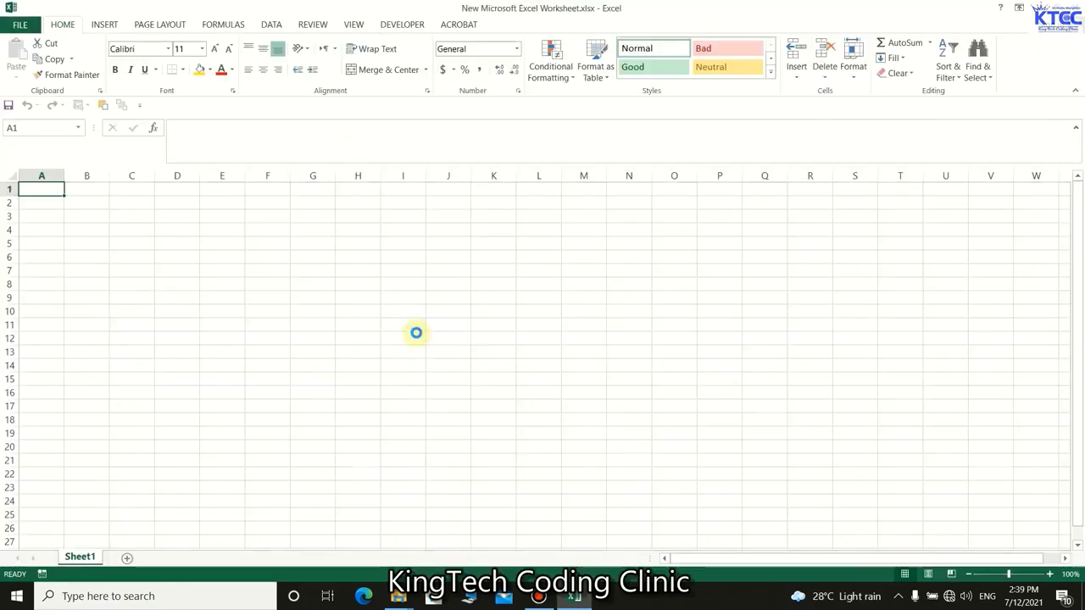
Close the workbook and delete New Microsoft Excel Worksheet.xlsx from the VBA TRAINING folder.
{"action": "key", "text": "alt+F4"}
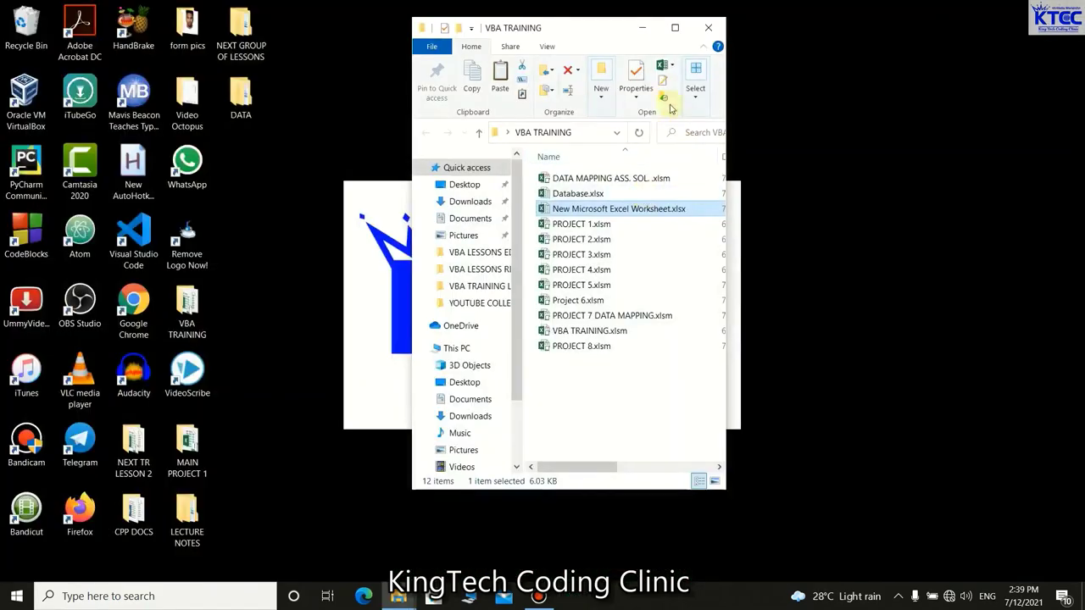
{"action": "right_click", "coordinate": [588, 212]}
{"action": "left_click", "coordinate": [646, 532]}
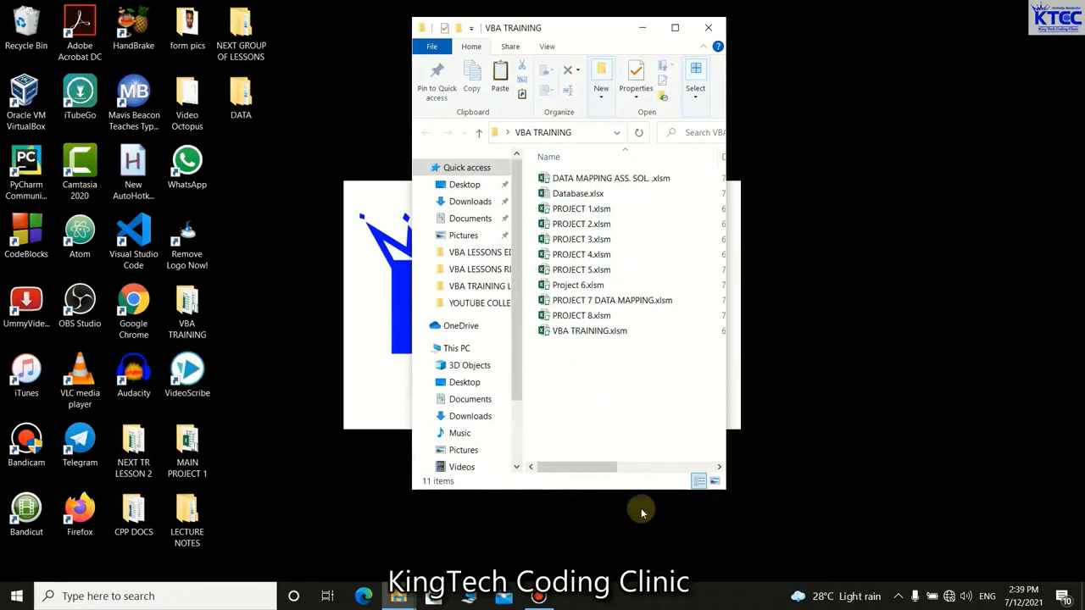
Open PROJECT 8.xlsm from the VBA TRAINING folder in a maximized window.
{"action": "left_click", "coordinate": [588, 317]}
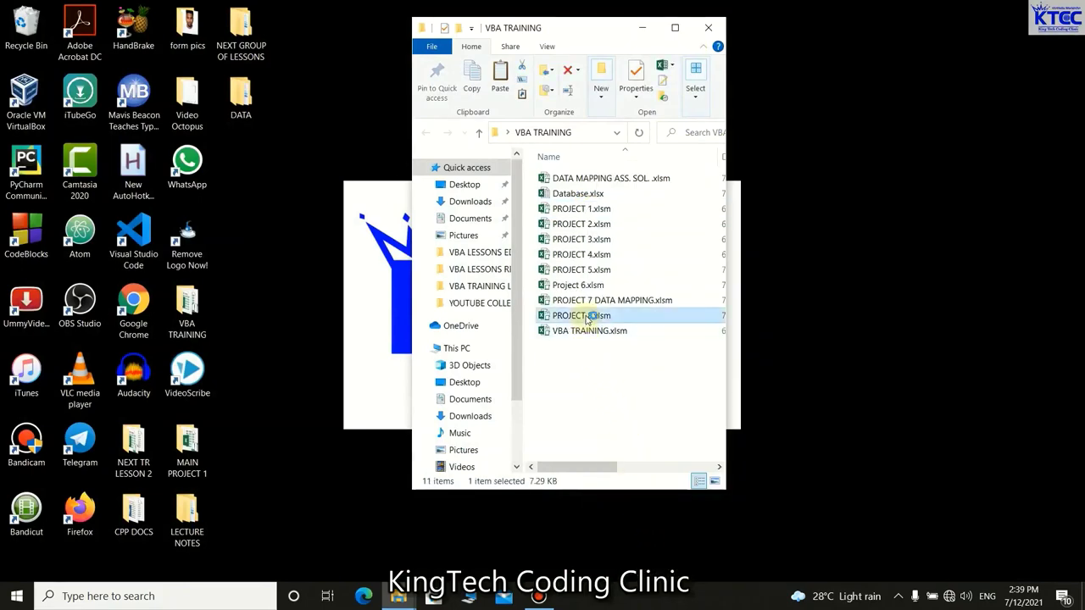
{"action": "double_click", "coordinate": [588, 318]}
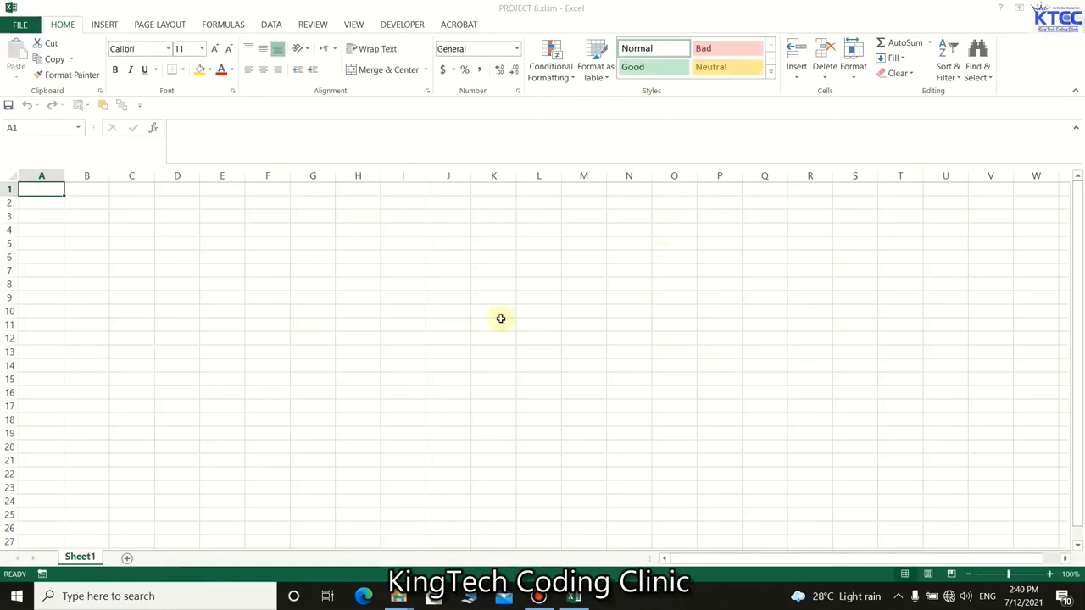
{"action": "double_click", "coordinate": [730, 6]}
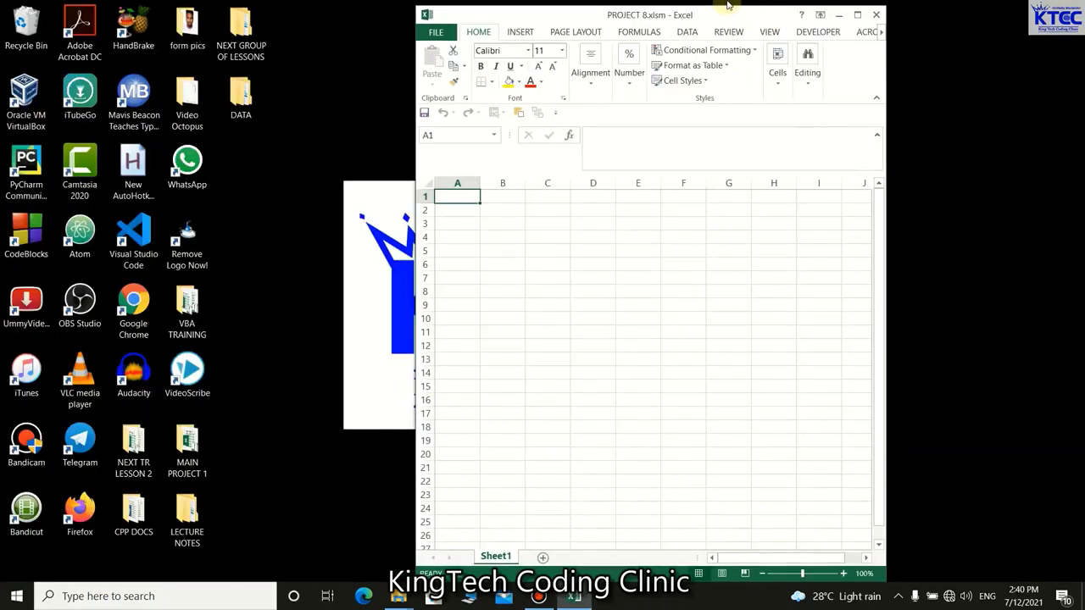
{"action": "left_click", "coordinate": [859, 14]}
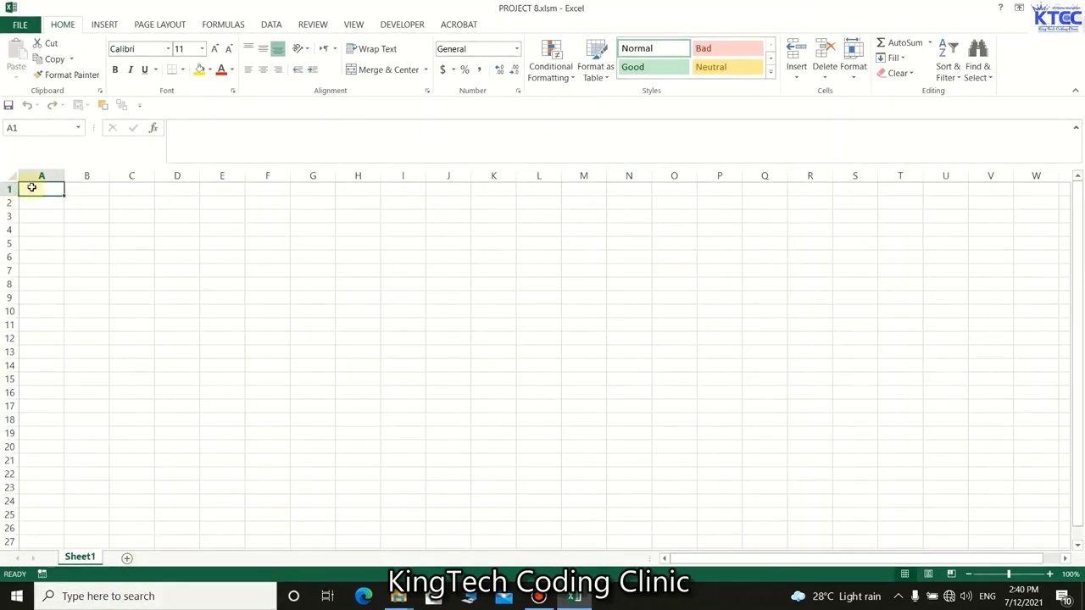
Fill A1:D26 with Dark Blue, Text 2, Lighter 60%, and widen columns A to D equally to about four times their width.
{"action": "left_click_drag", "start_coordinate": [33, 190], "coordinate": [185, 530]}
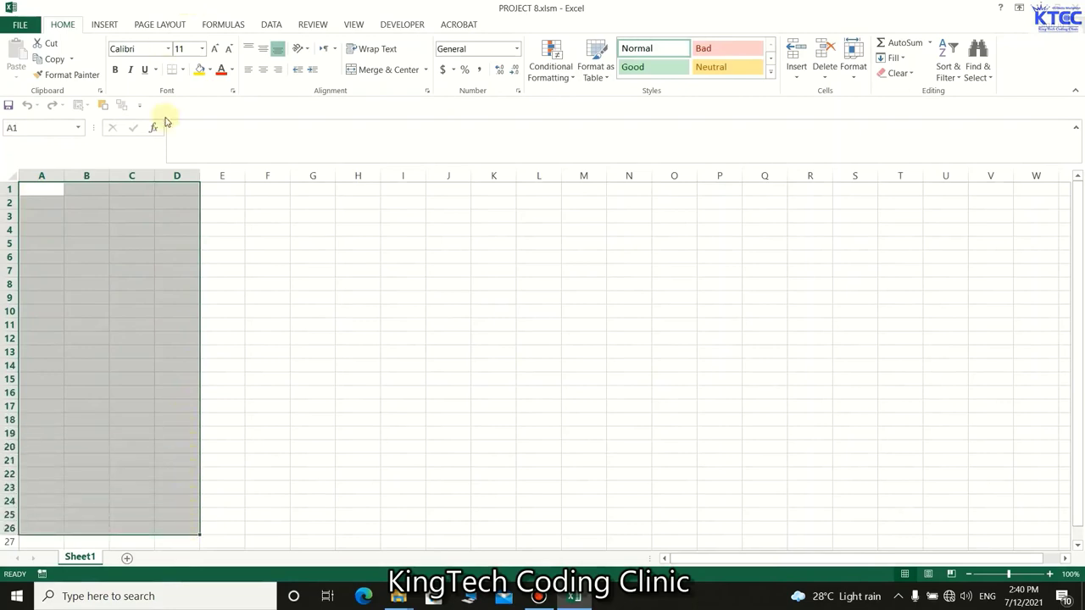
{"action": "left_click", "coordinate": [210, 71]}
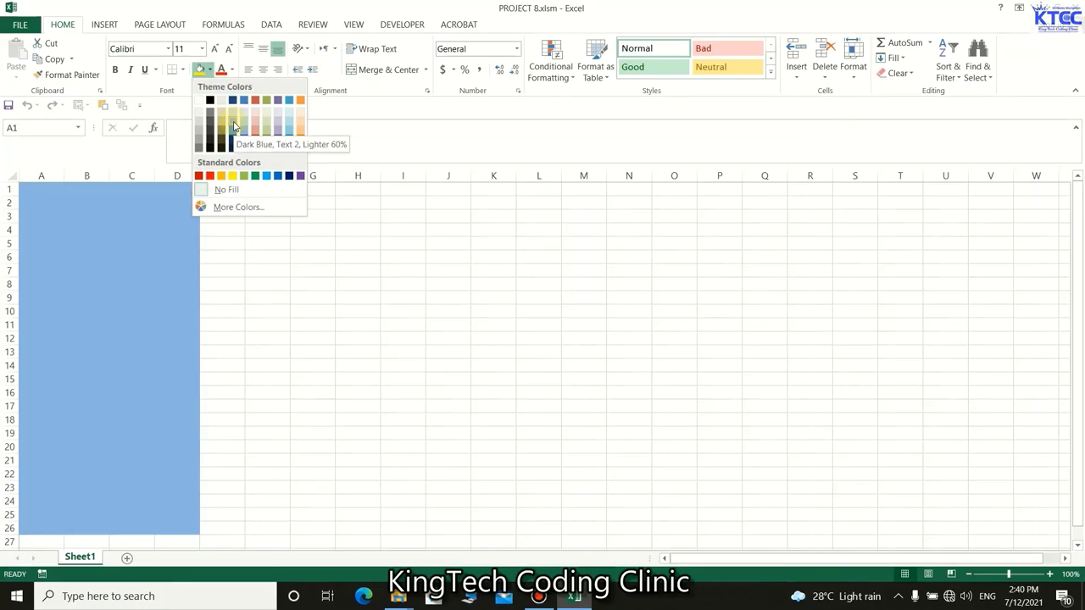
{"action": "left_click", "coordinate": [235, 125]}
{"action": "left_click", "coordinate": [229, 320]}
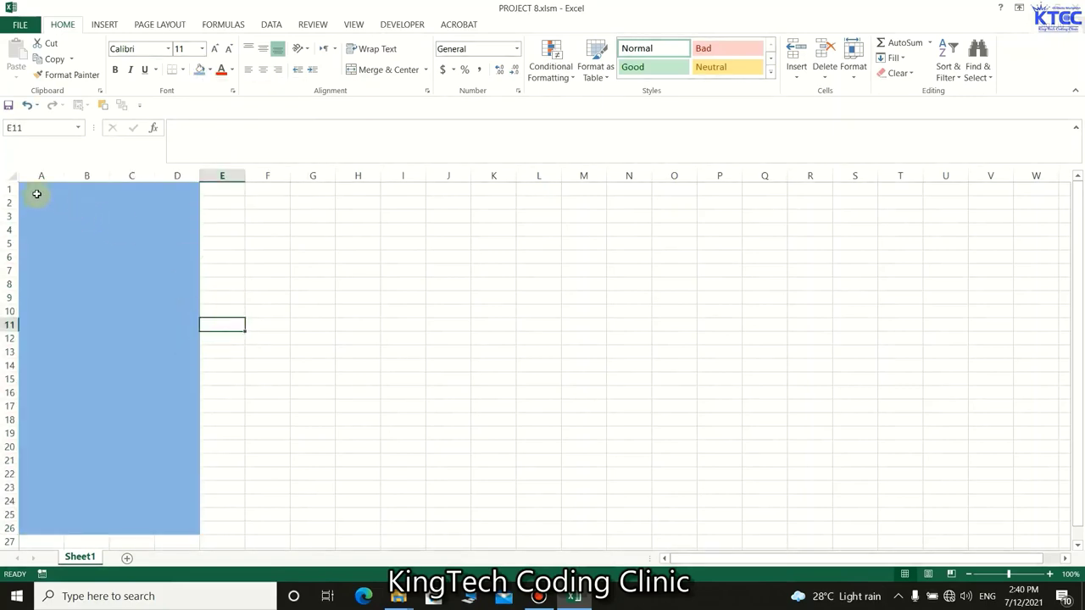
{"action": "left_click_drag", "start_coordinate": [36, 173], "coordinate": [365, 173]}
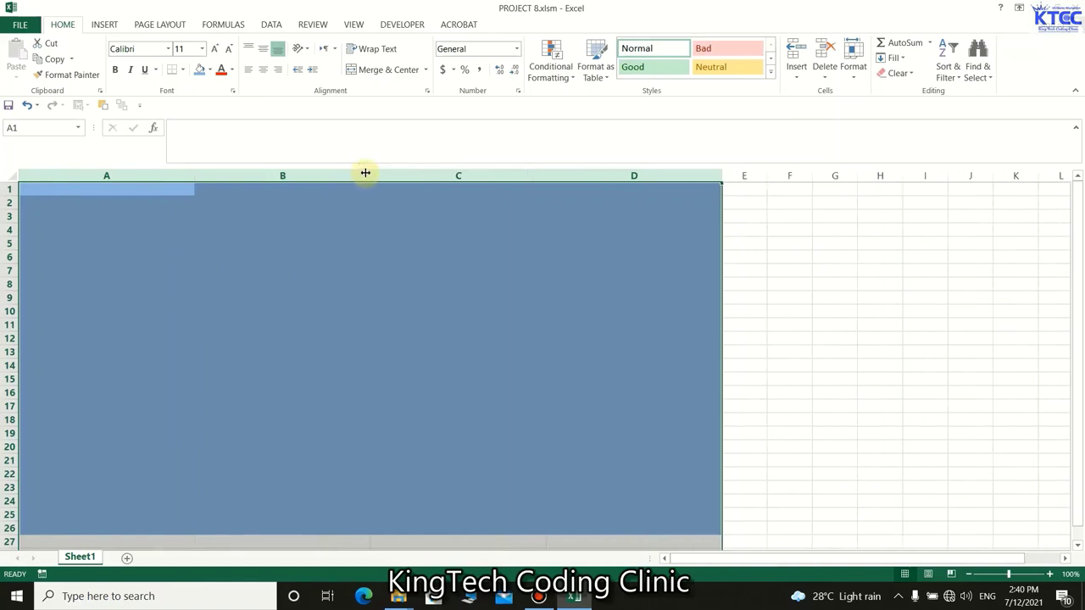
Enter the title STUDENT DATA ENTRY FORM in A1 and merge and center it across A1:D1.
{"action": "left_click", "coordinate": [94, 191]}
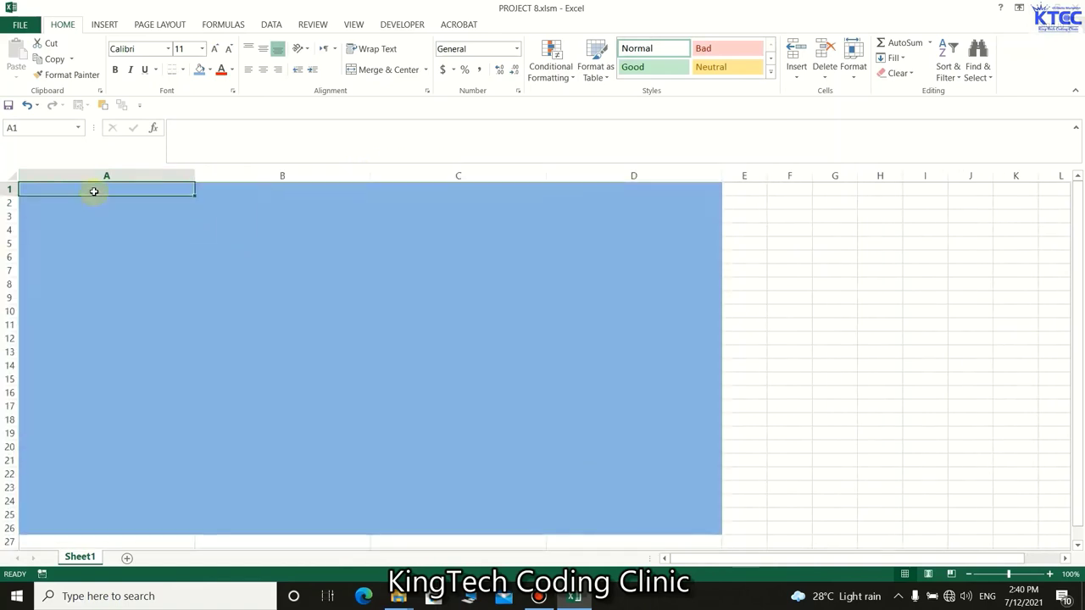
{"action": "type", "text": "STUDENT DATA ENTRY FORM"}
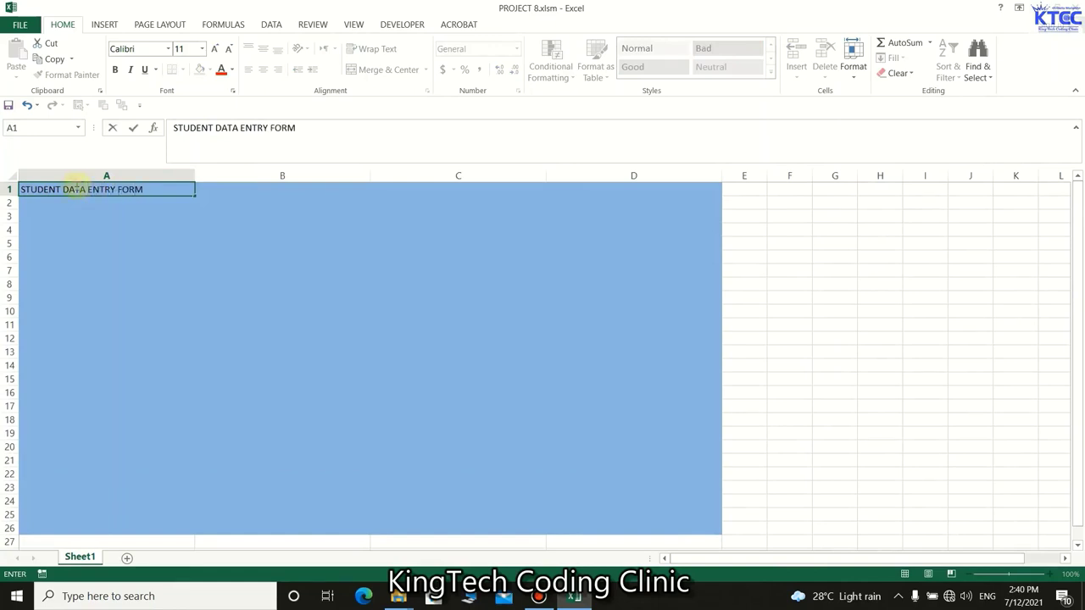
{"action": "left_click", "coordinate": [53, 303]}
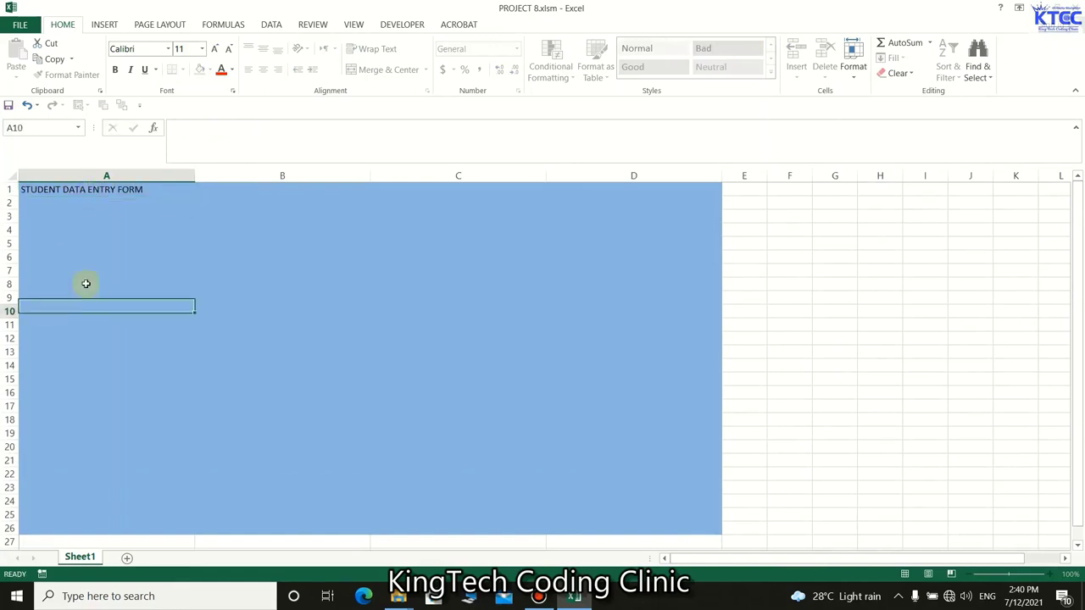
{"action": "left_click_drag", "start_coordinate": [53, 189], "coordinate": [717, 189]}
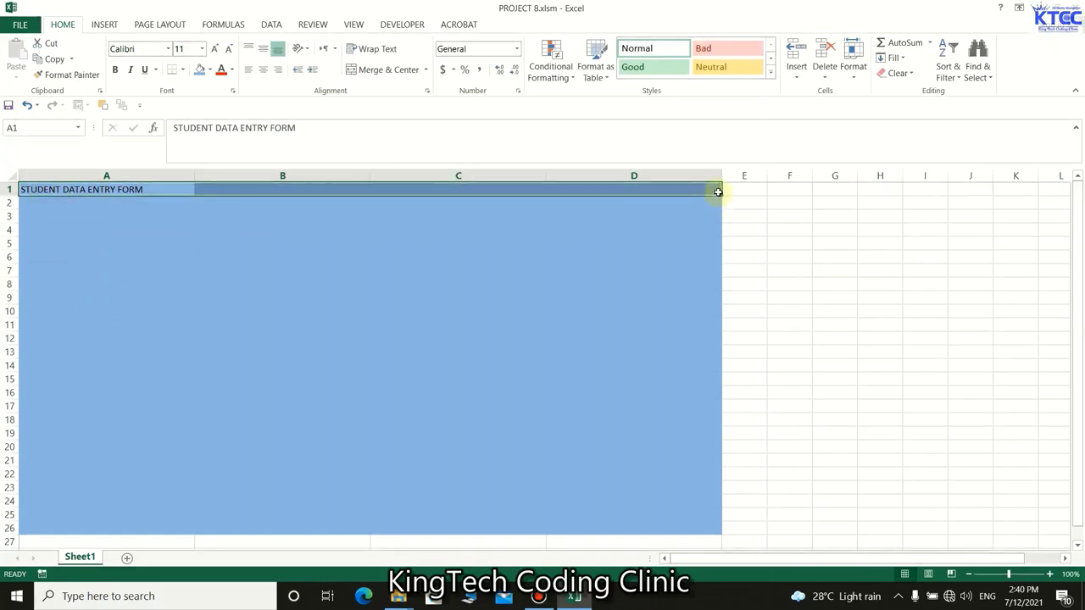
{"action": "left_click", "coordinate": [381, 70]}
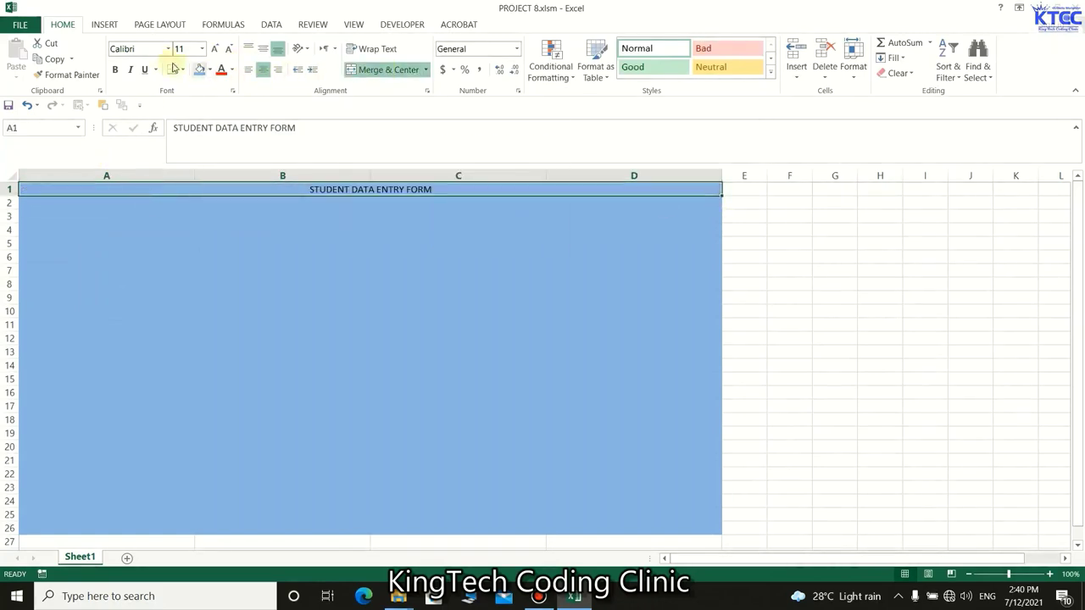
Try to change the form title's font to ComM.
{"action": "left_click", "coordinate": [146, 50]}
{"action": "type", "text": "Times"}
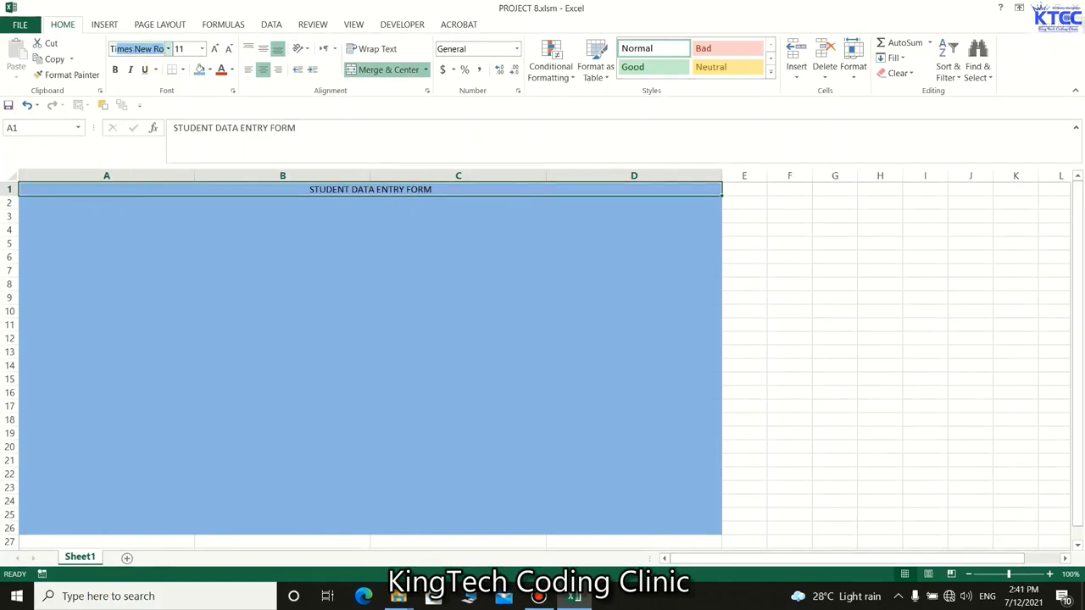
{"action": "key", "text": "BackSpace"}
{"action": "type", "text": "ComM"}
{"action": "key", "text": "Return"}
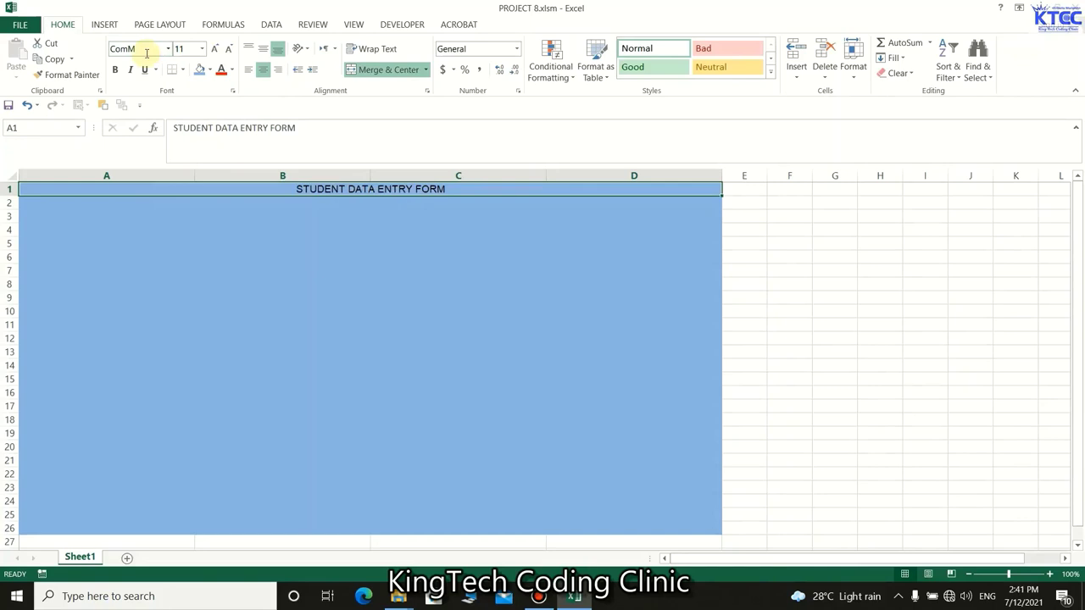
Make the form title bold and enlarge its font size to 18.
{"action": "left_click", "coordinate": [114, 70]}
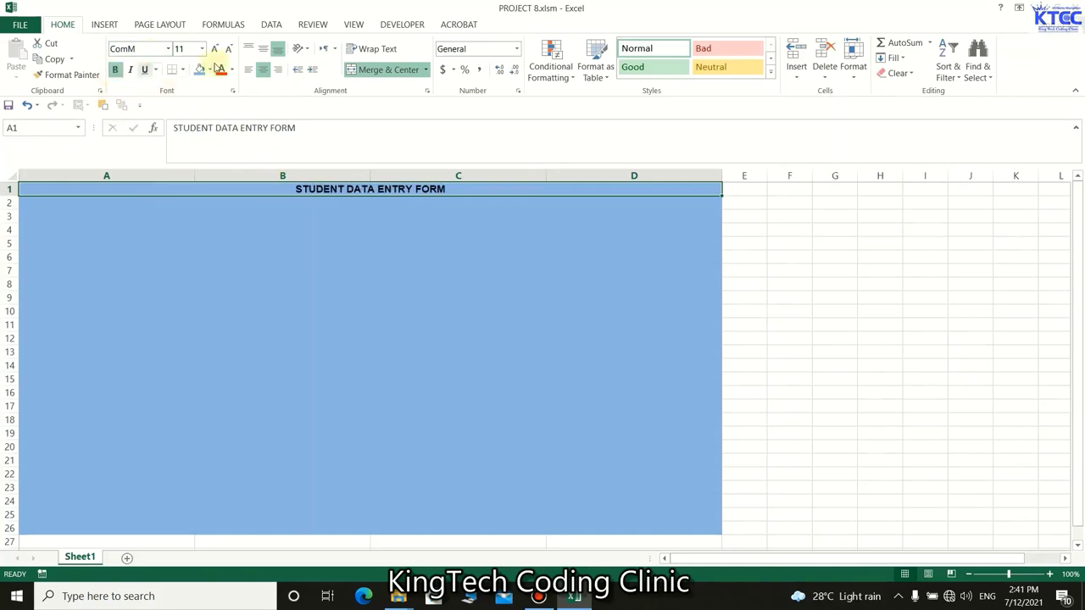
{"action": "left_click", "coordinate": [215, 48]}
{"action": "left_click", "coordinate": [214, 48]}
{"action": "left_click", "coordinate": [215, 49]}
{"action": "left_click", "coordinate": [214, 48]}
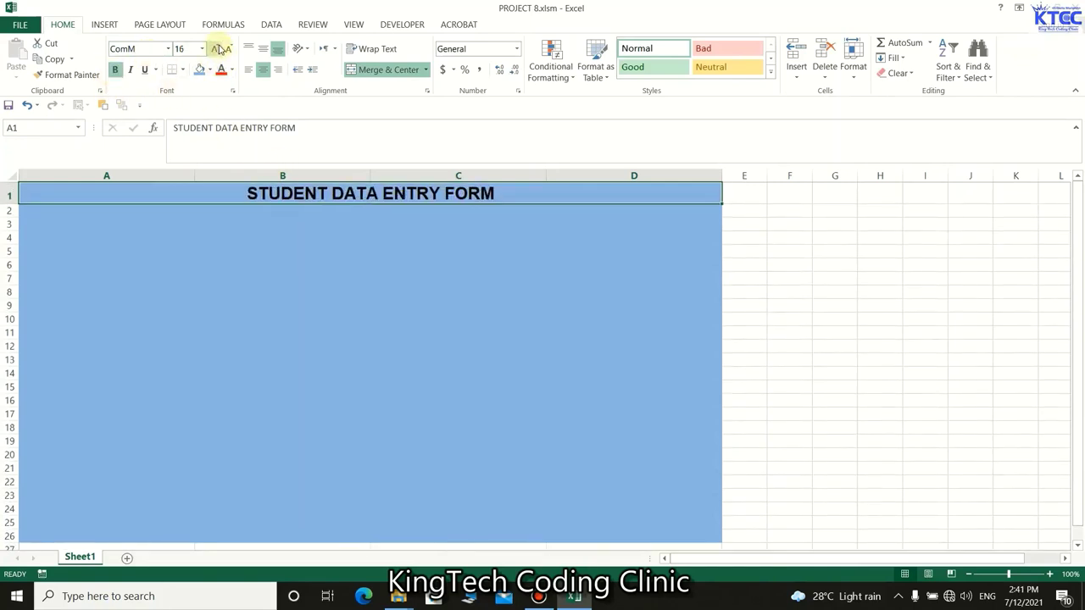
Set the font of the form title in row 1 to Comic Sans MS.
{"action": "left_click", "coordinate": [137, 48]}
{"action": "type", "text": "Co"}
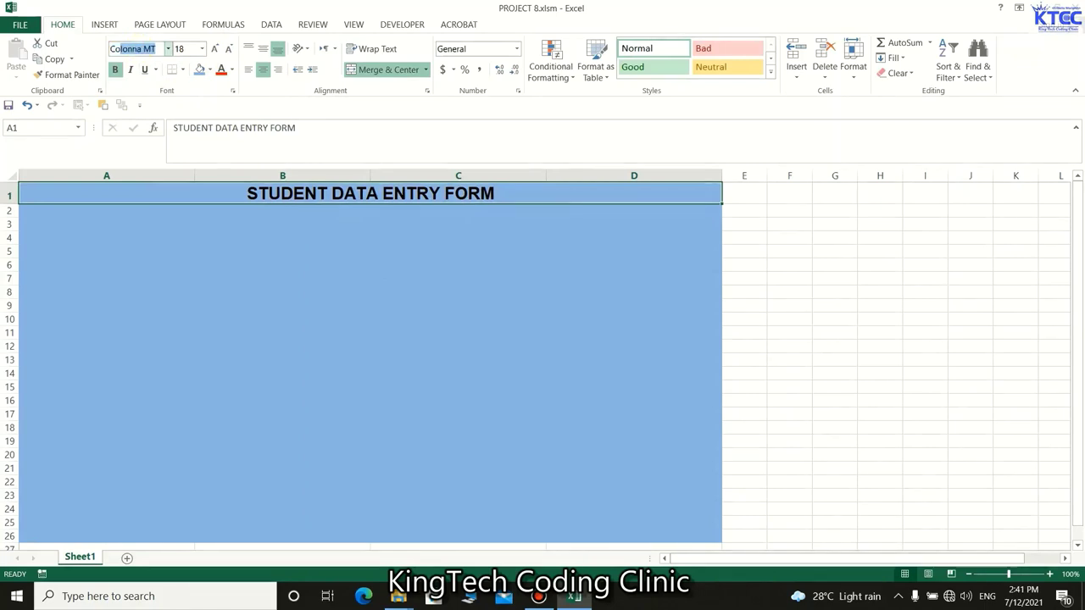
{"action": "type", "text": "mic Sans"}
{"action": "key", "text": "Return"}
{"action": "left_click", "coordinate": [192, 295]}
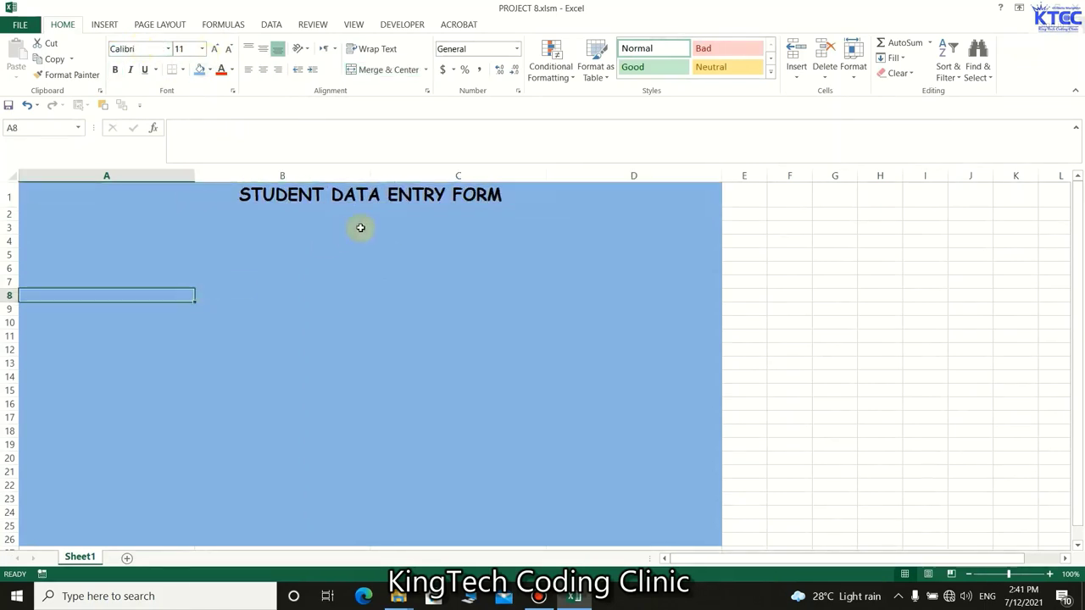
Enlarge the form title's font size to 24.
{"action": "left_click", "coordinate": [341, 194]}
{"action": "left_click", "coordinate": [216, 50]}
{"action": "left_click", "coordinate": [217, 49]}
{"action": "left_click", "coordinate": [217, 49]}
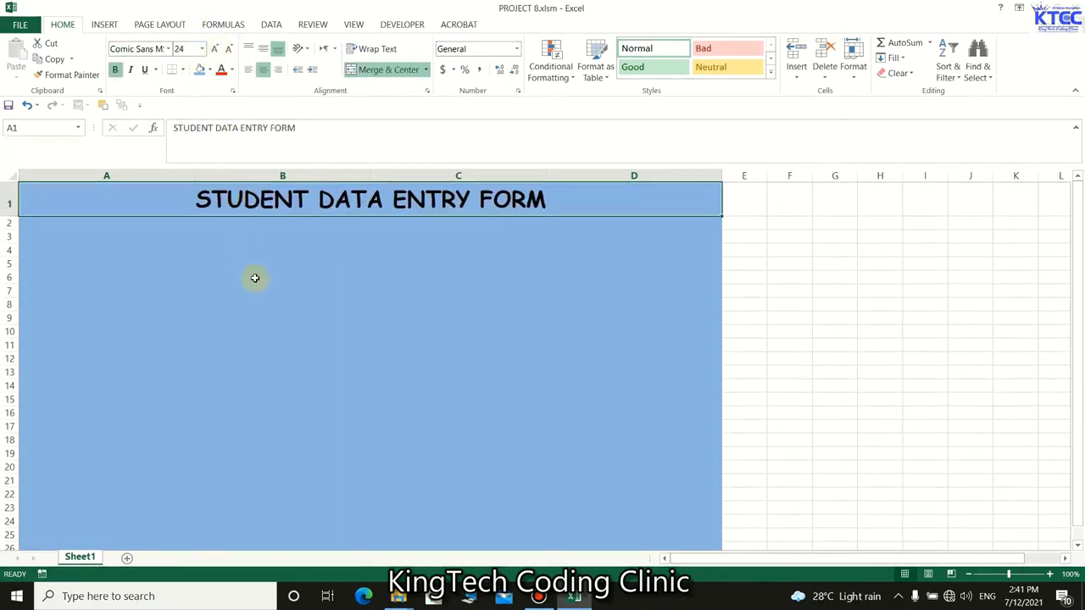
{"action": "left_click", "coordinate": [246, 278]}
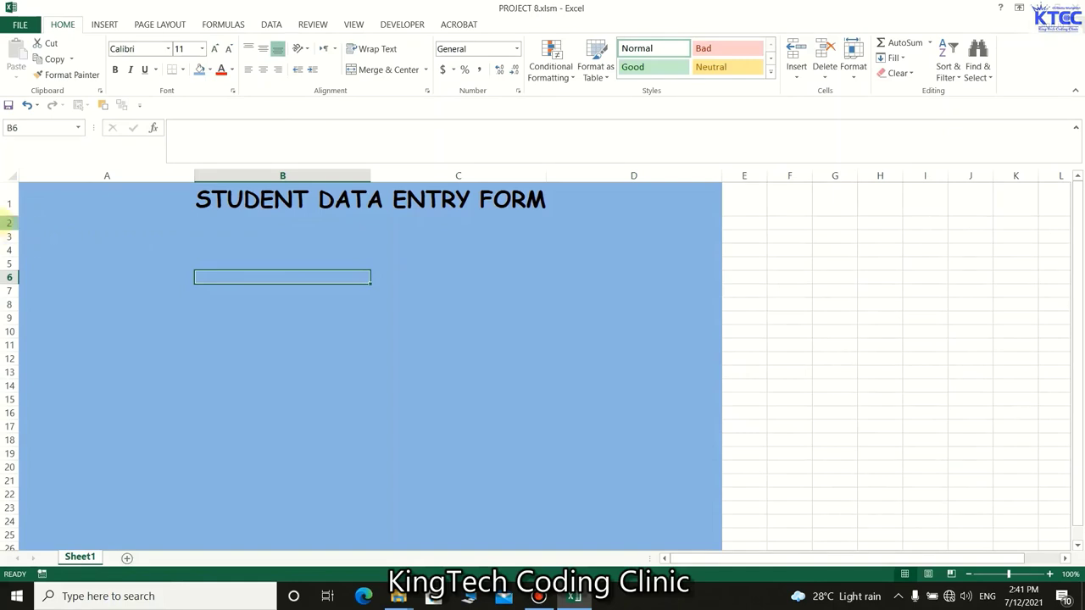
Shrink rows 2, 4, 6, 8, 10, 12 and 14 together into thin spacer rows.
{"action": "left_click", "coordinate": [11, 223]}
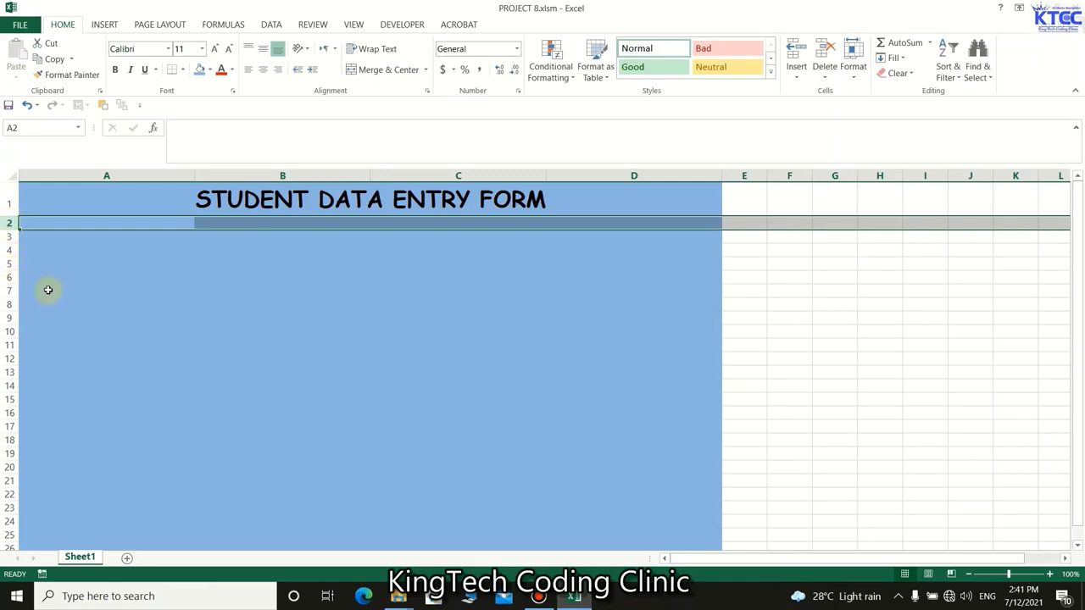
{"action": "left_click", "coordinate": [9, 250], "text": "ctrl"}
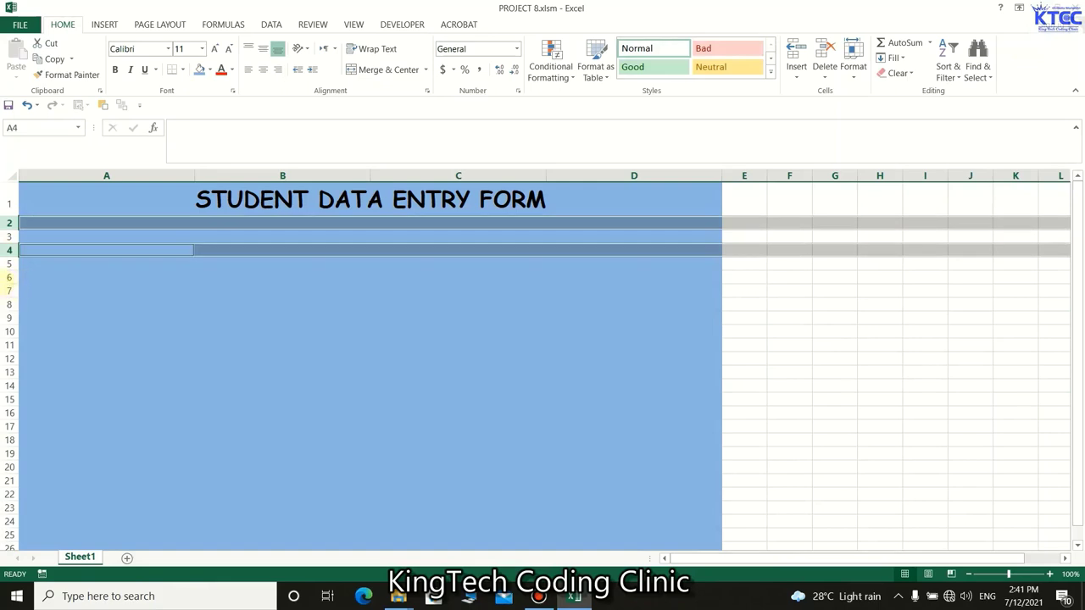
{"action": "left_click", "coordinate": [10, 277], "text": "ctrl"}
{"action": "left_click", "coordinate": [9, 304], "text": "ctrl"}
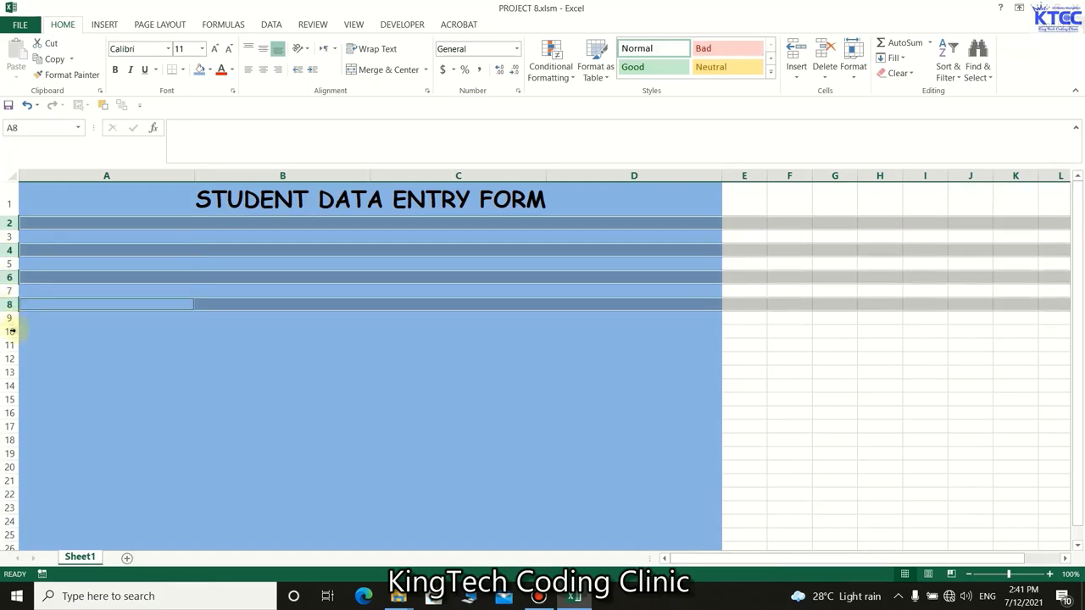
{"action": "left_click", "coordinate": [10, 332], "text": "ctrl"}
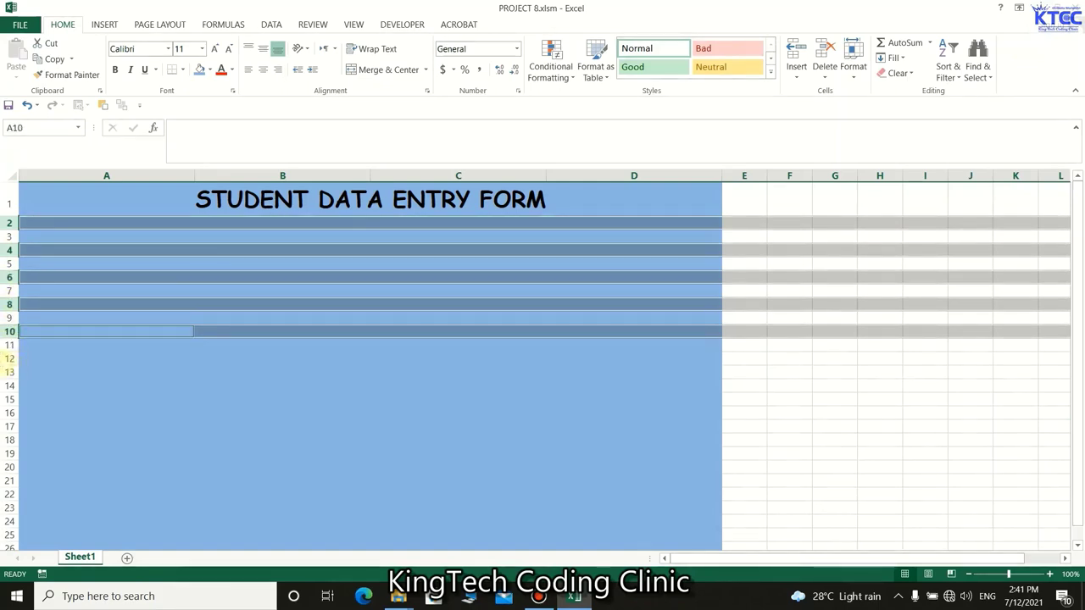
{"action": "left_click", "coordinate": [10, 359], "text": "ctrl"}
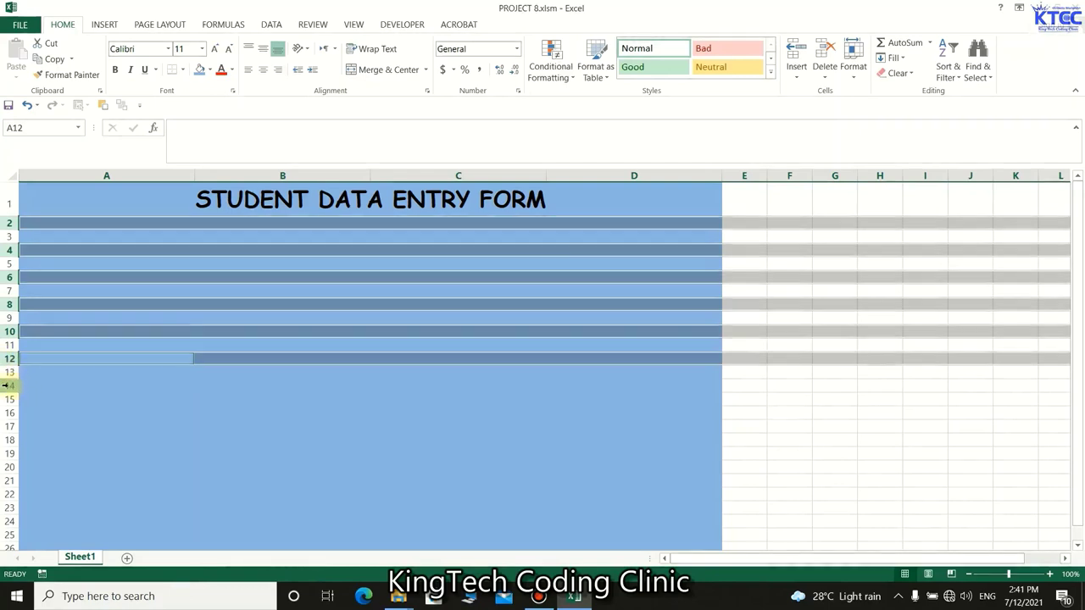
{"action": "left_click", "coordinate": [6, 385], "text": "ctrl"}
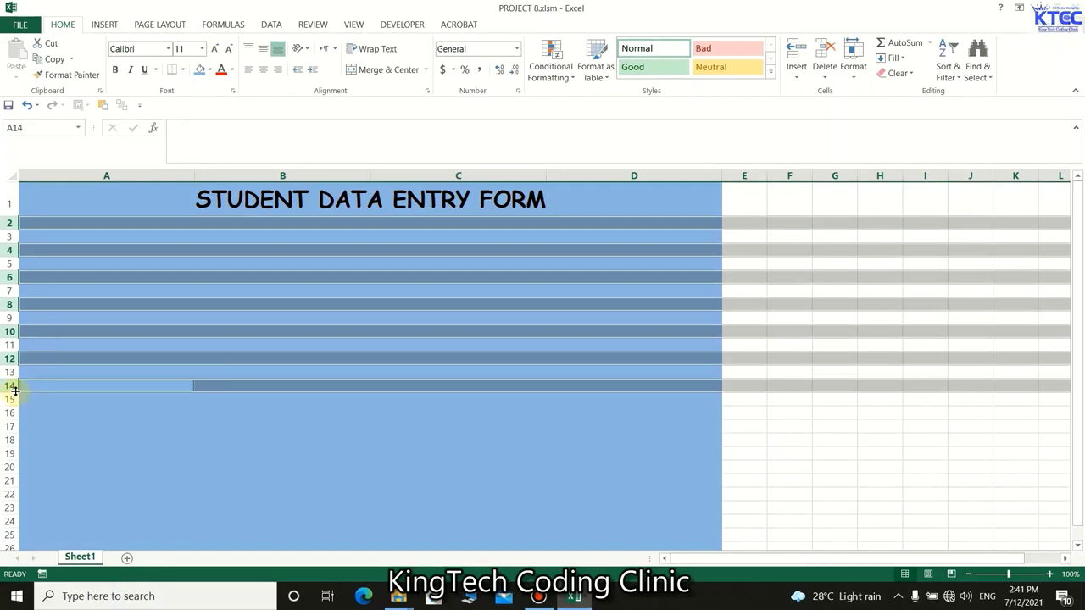
{"action": "left_click_drag", "start_coordinate": [14, 392], "coordinate": [18, 381]}
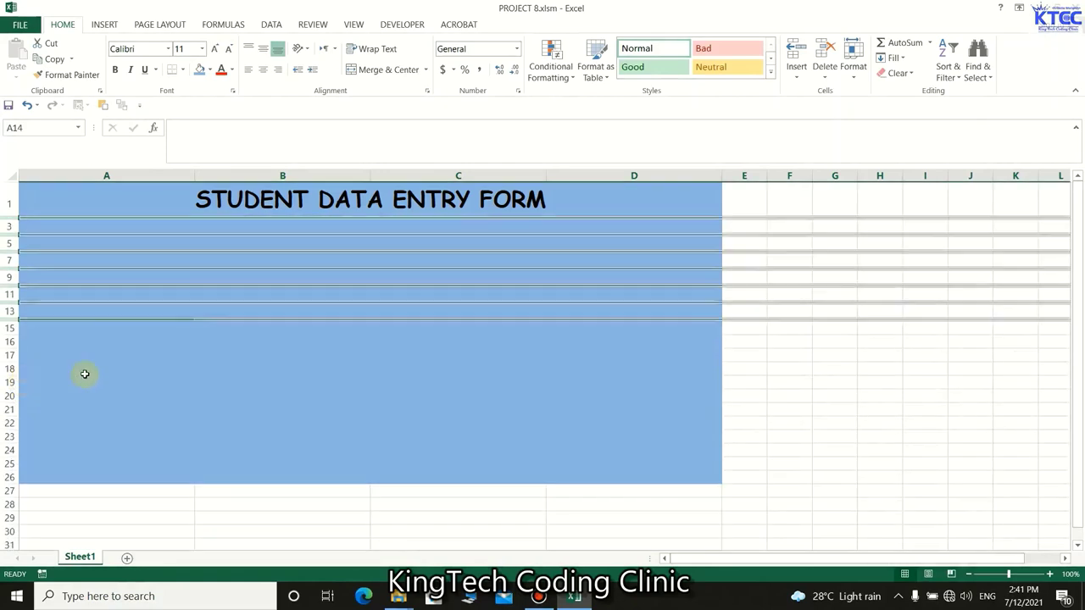
{"action": "left_click", "coordinate": [121, 373]}
Enter the field label FULL NAME in cell A3 of the form.
{"action": "left_click", "coordinate": [47, 226]}
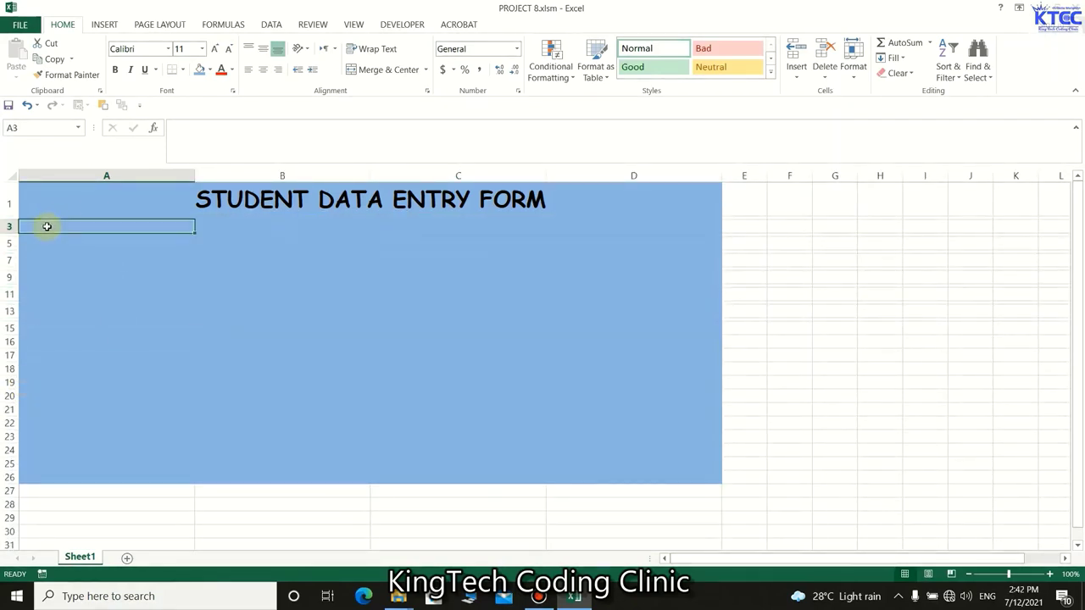
{"action": "type", "text": "FULL NAME"}
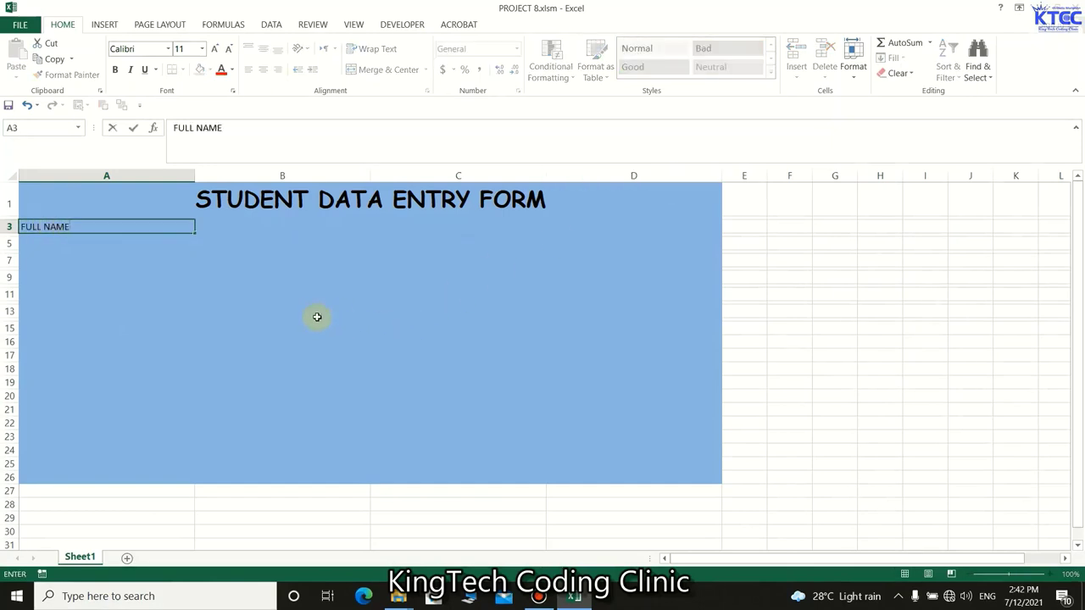
{"action": "left_click", "coordinate": [237, 294]}
{"action": "left_click", "coordinate": [42, 240]}
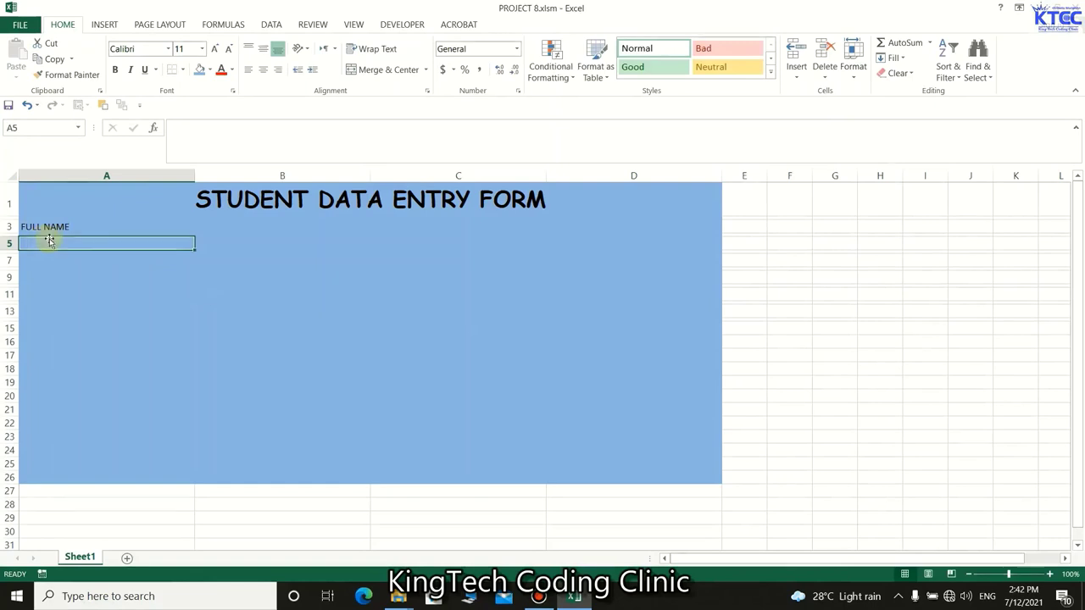
Narrow columns A through D together to the same, slightly smaller width.
{"action": "left_click", "coordinate": [189, 230]}
{"action": "left_click_drag", "start_coordinate": [39, 166], "coordinate": [639, 133]}
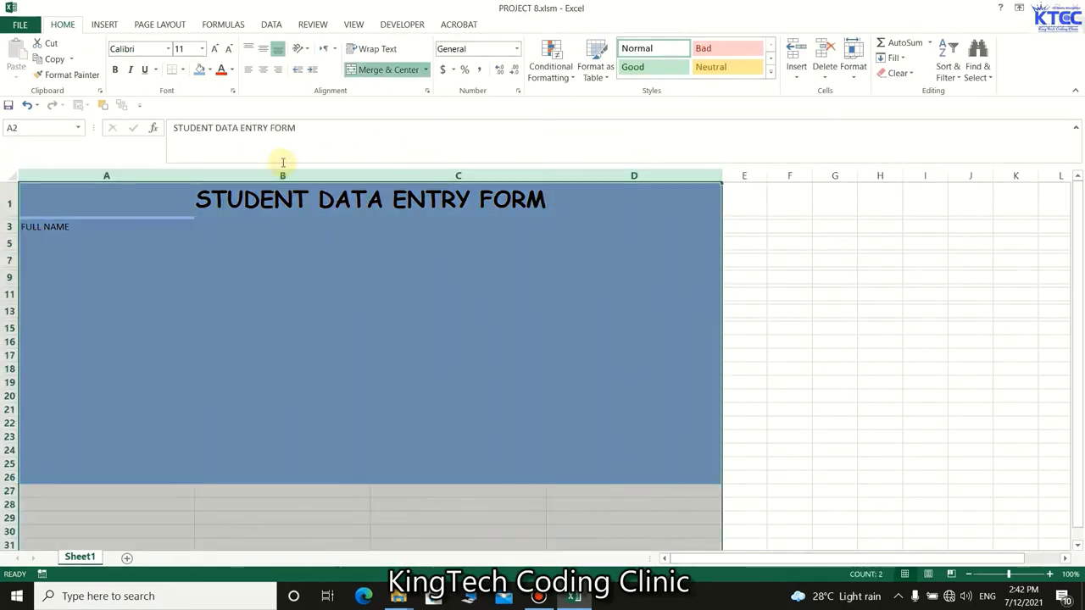
{"action": "left_click_drag", "start_coordinate": [367, 175], "coordinate": [353, 169]}
{"action": "left_click", "coordinate": [271, 276]}
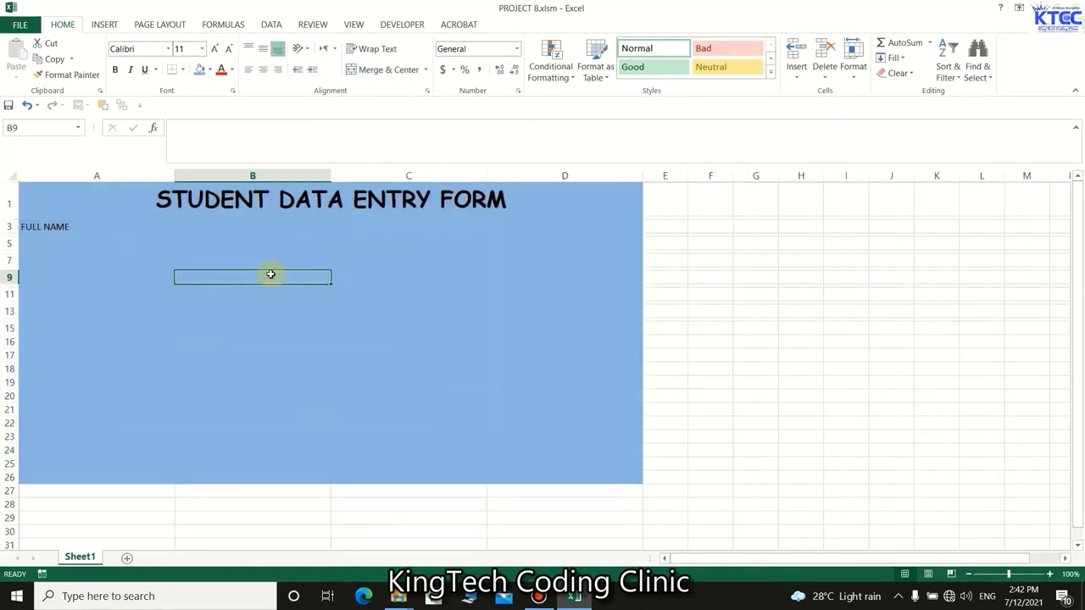
{"action": "left_click", "coordinate": [87, 226]}
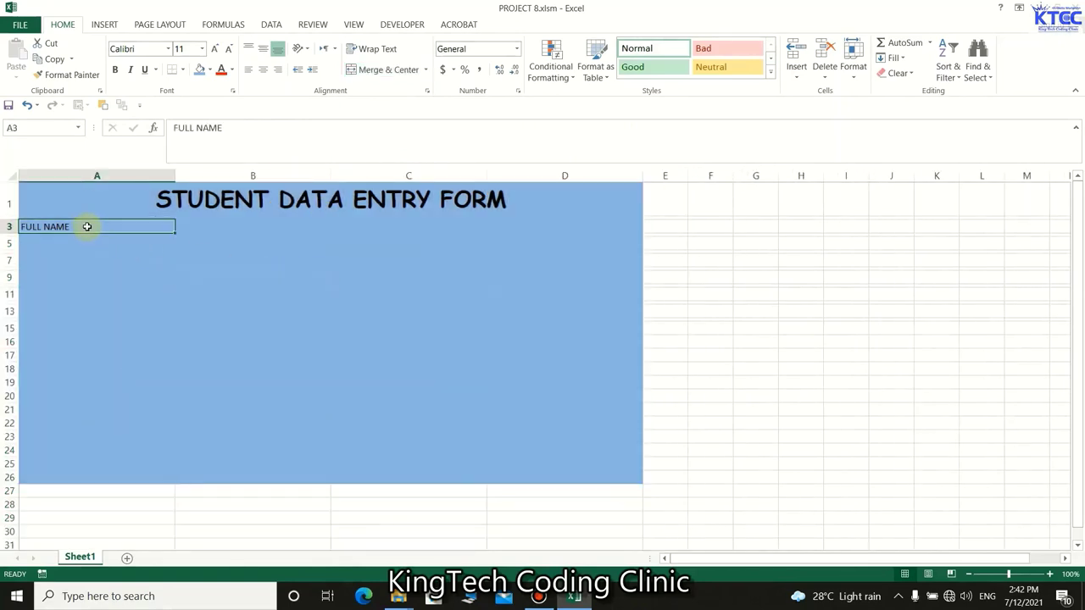
{"action": "left_click", "coordinate": [235, 225]}
{"action": "left_click", "coordinate": [409, 226]}
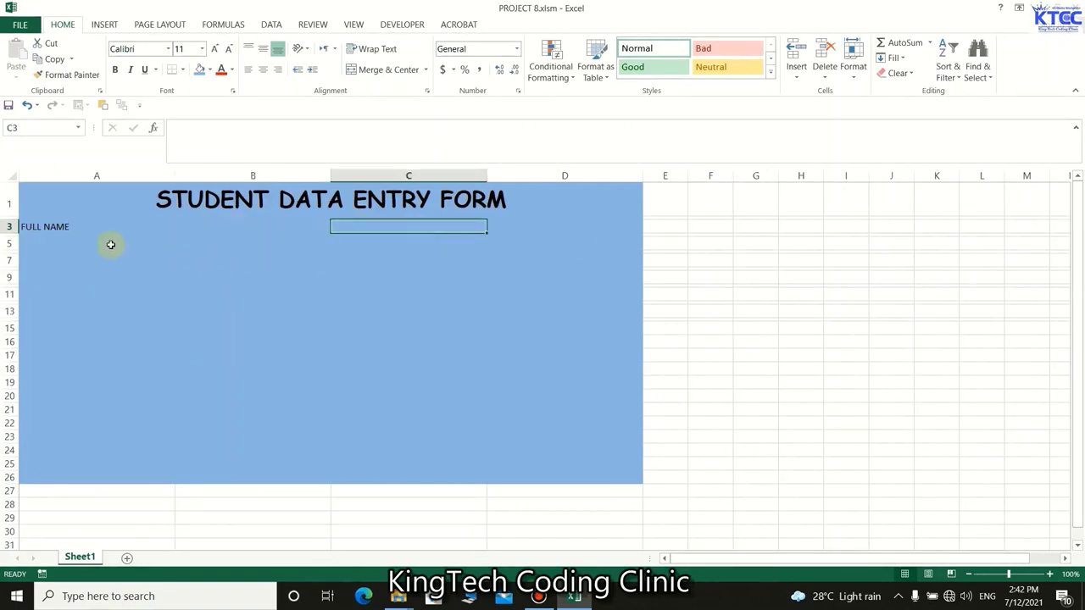
{"action": "left_click", "coordinate": [83, 225]}
Add the field labels DATE OF BIRTH in cell A5 and DATE OF ADMISSION in cell A7.
{"action": "left_click", "coordinate": [77, 243]}
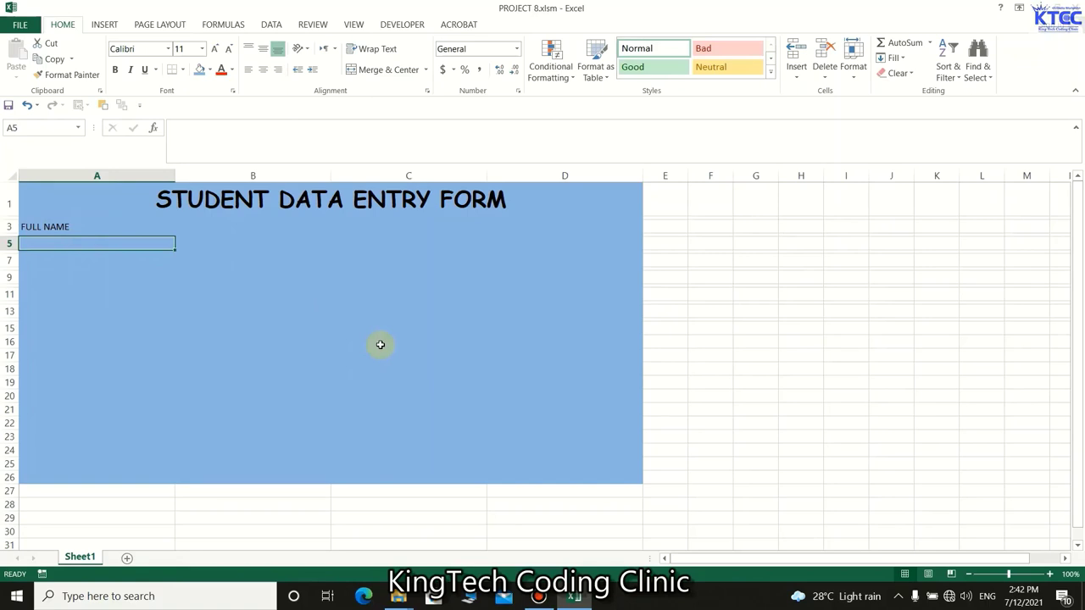
{"action": "type", "text": "DATE OF"}
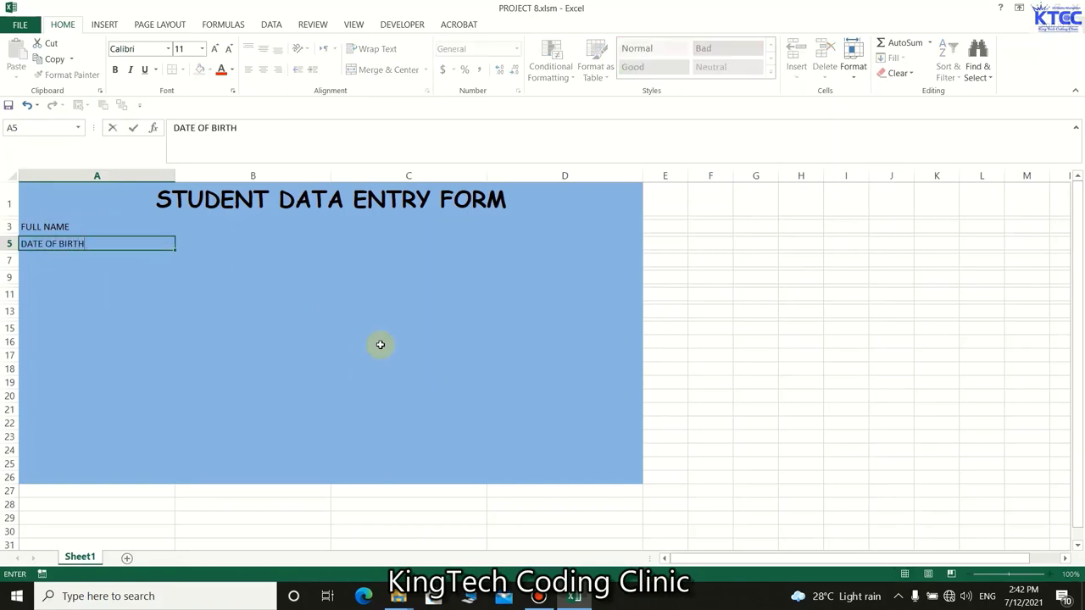
{"action": "type", "text": " BIRTH"}
{"action": "left_click", "coordinate": [319, 341]}
{"action": "left_click", "coordinate": [63, 261]}
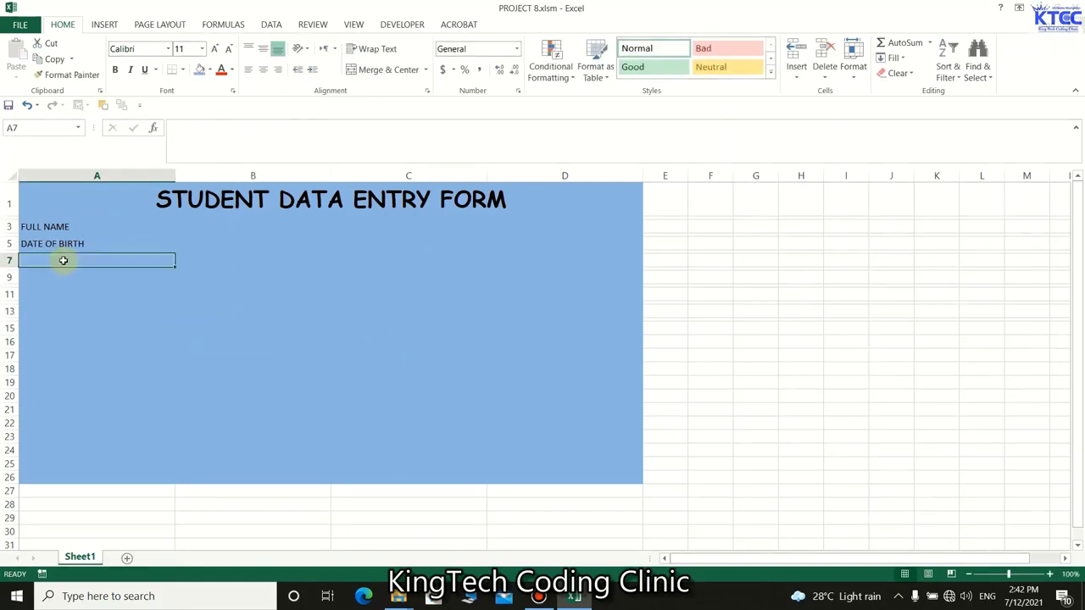
{"action": "type", "text": "DA"}
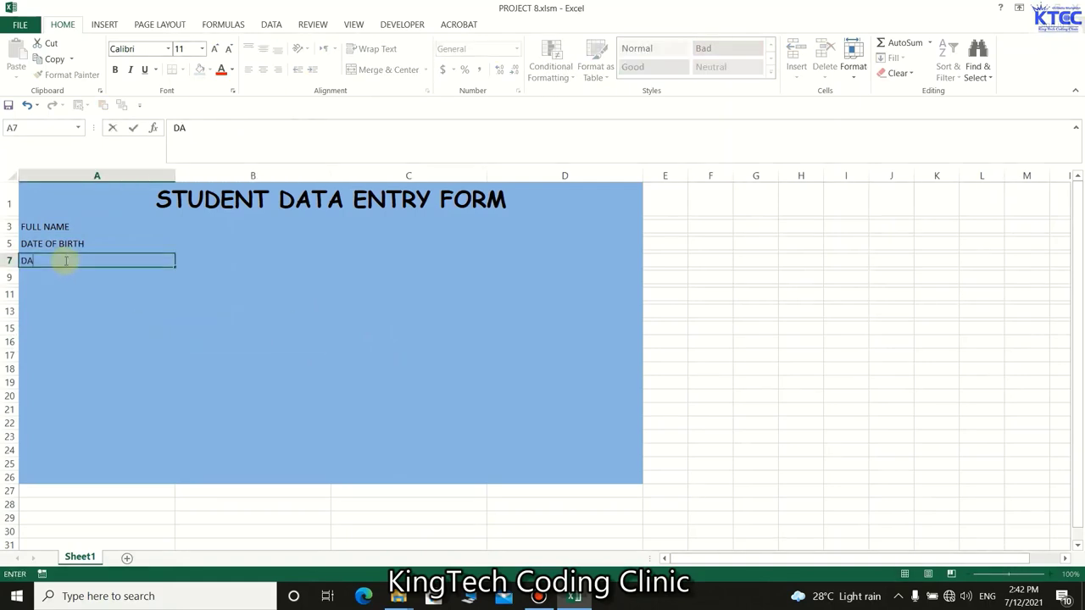
{"action": "type", "text": "TE OF ADMISSION"}
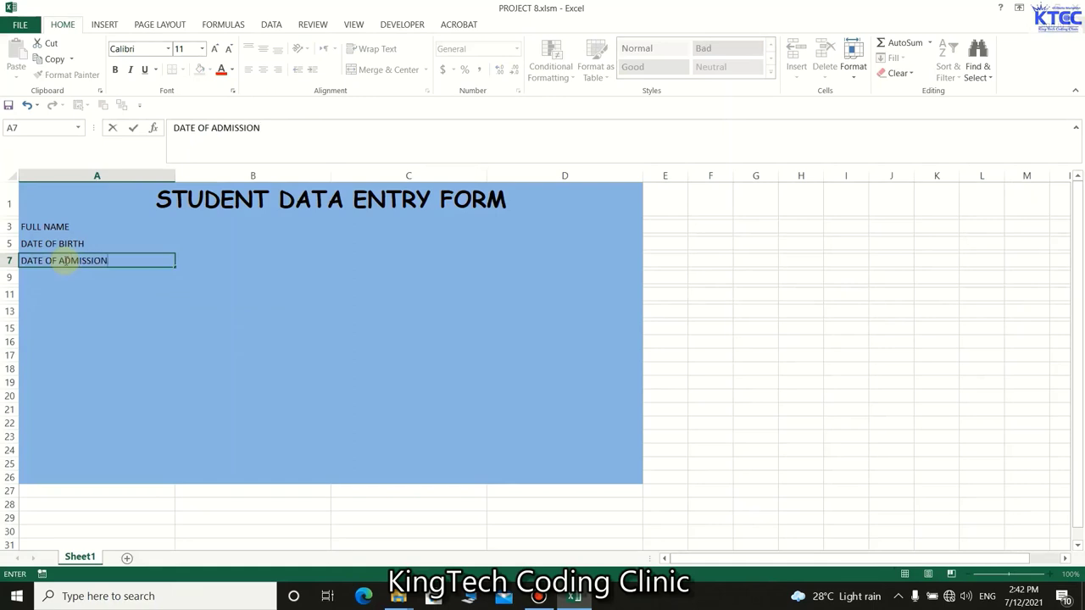
Add the field labels GENDER in cell A9 and CLASS/FORM in cell A11.
{"action": "left_click", "coordinate": [45, 280]}
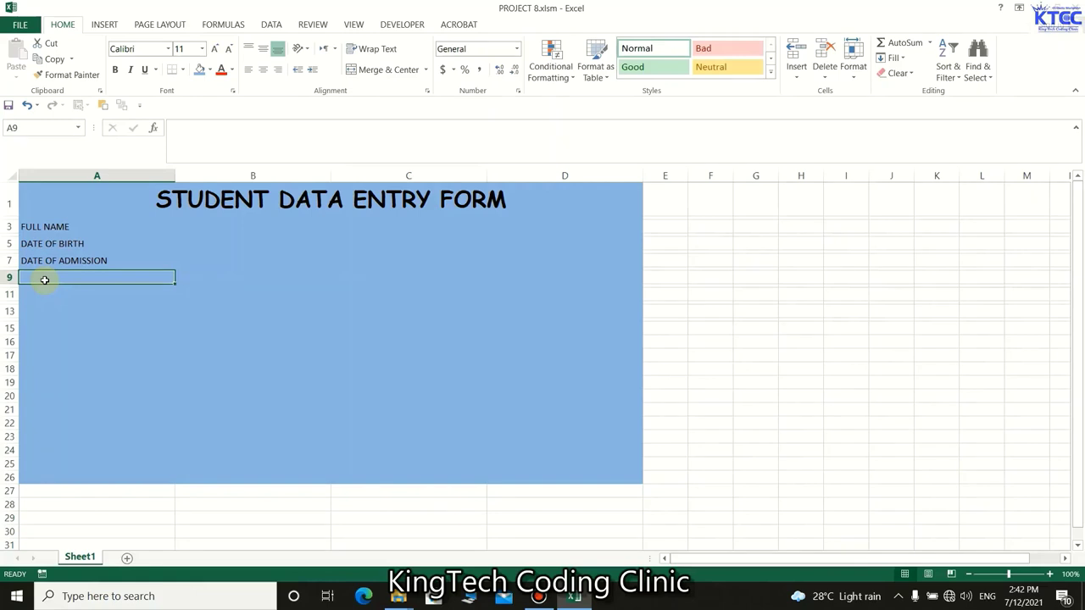
{"action": "type", "text": "GENDER"}
{"action": "left_click", "coordinate": [59, 295]}
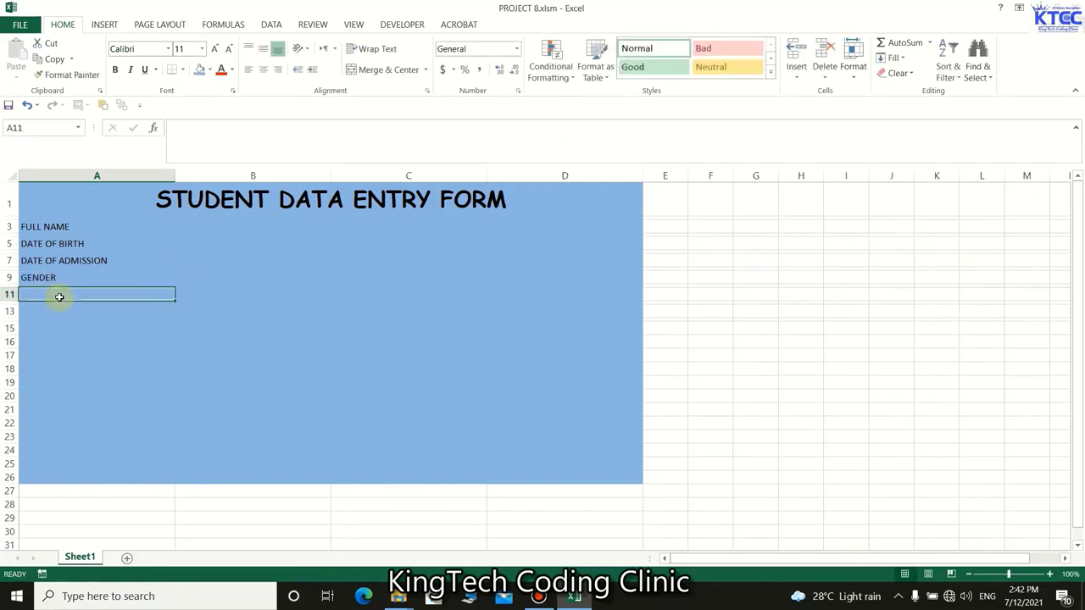
{"action": "type", "text": "CL"}
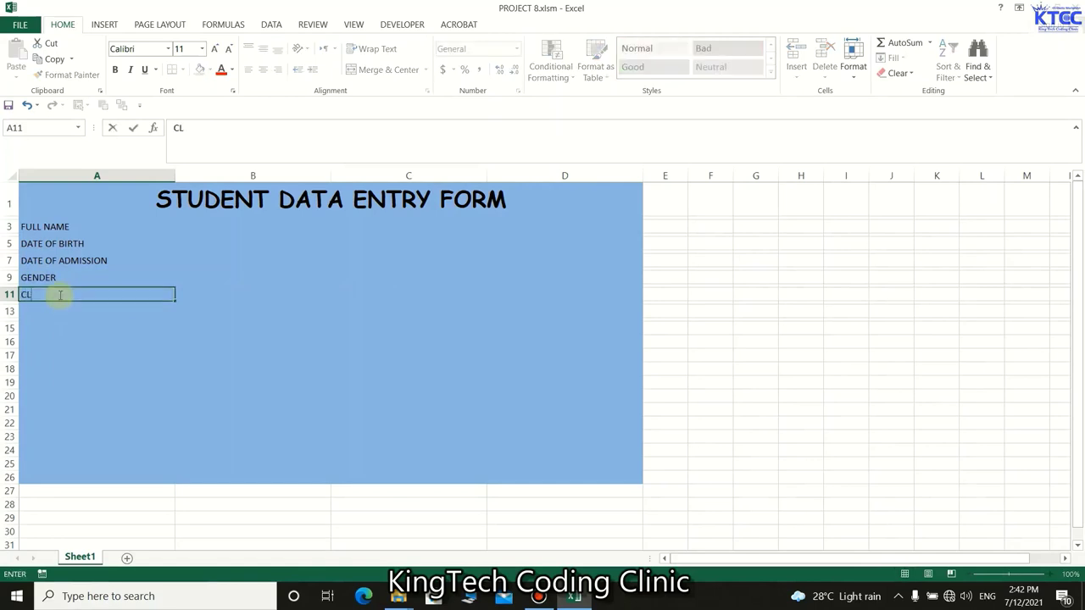
{"action": "type", "text": "ASS/FORM"}
Enter the field label FATHER'S NAME in cell A13.
{"action": "left_click", "coordinate": [37, 310]}
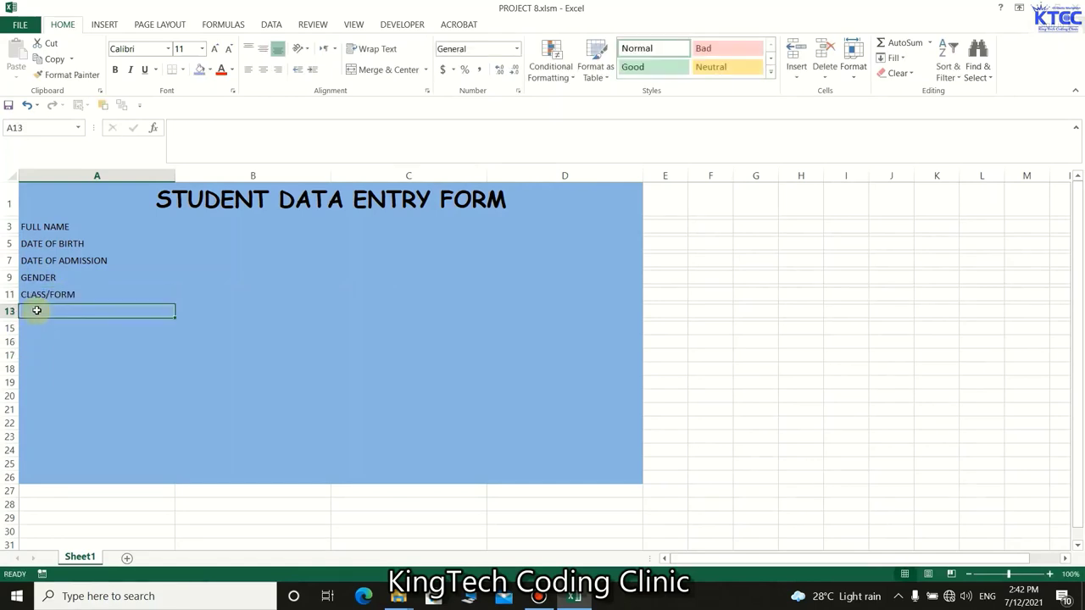
{"action": "type", "text": "FATHER'S NAME"}
{"action": "left_click", "coordinate": [222, 356]}
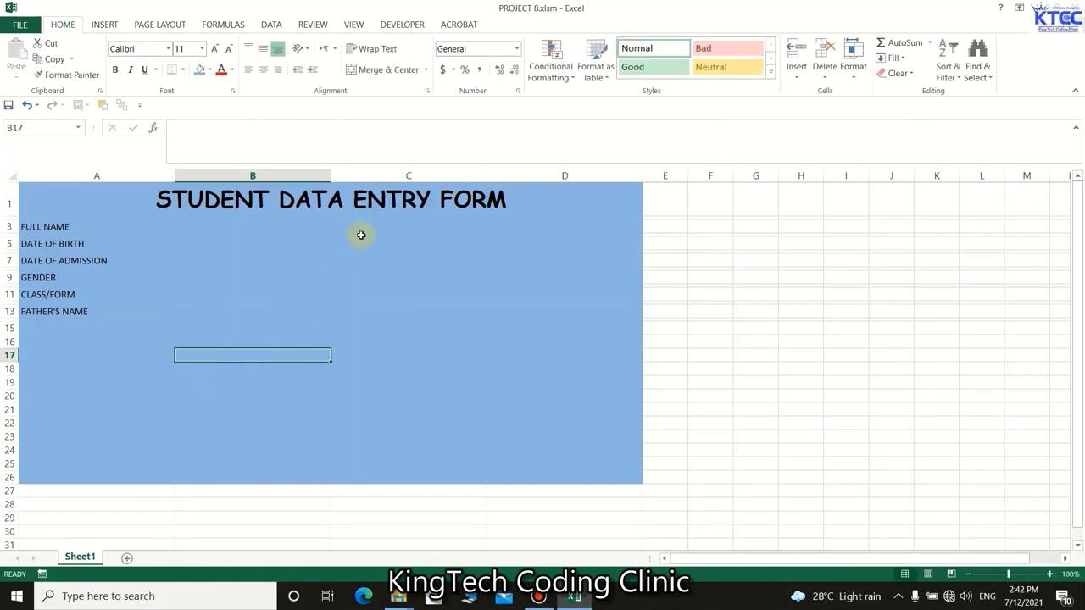
{"action": "left_click", "coordinate": [196, 230]}
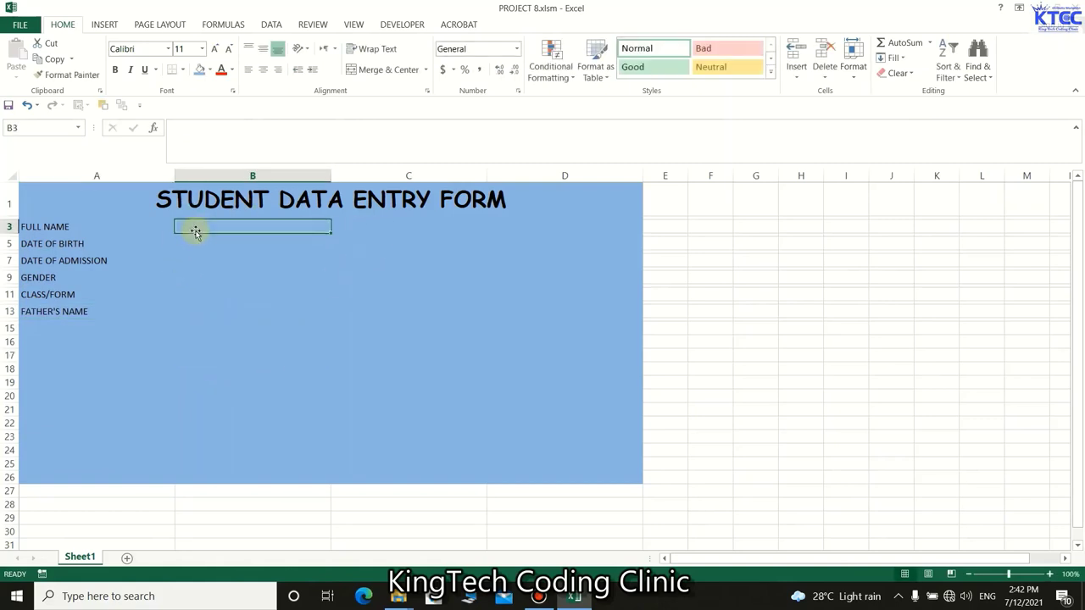
{"action": "left_click", "coordinate": [166, 228]}
{"action": "left_click", "coordinate": [219, 231]}
Add the field labels FATHER'S CONTACT in cell C3 and FATHER'S HOME TOWN in cell C5.
{"action": "left_click", "coordinate": [374, 230]}
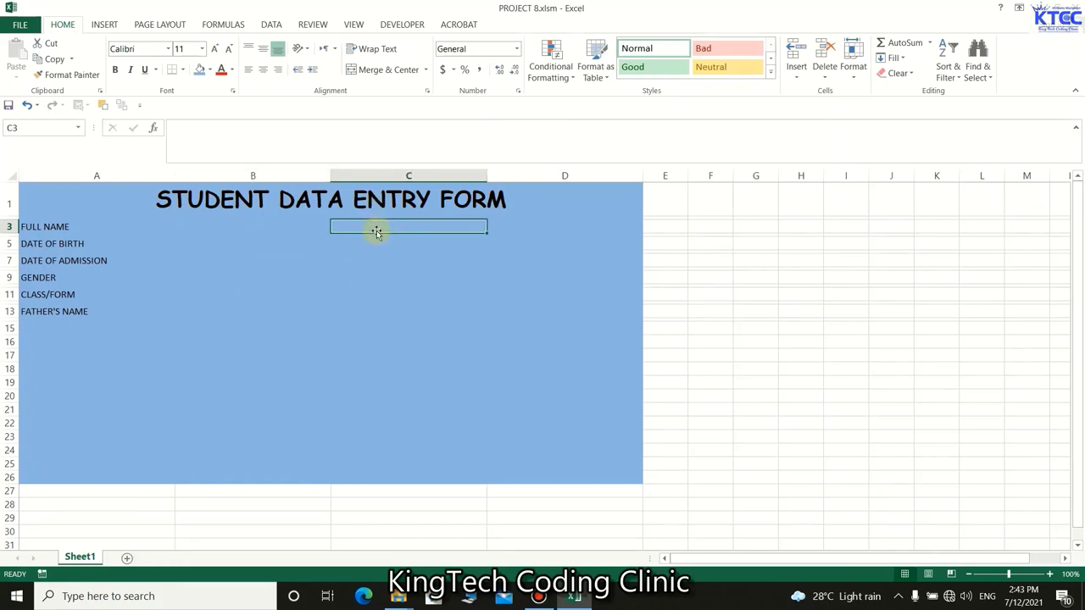
{"action": "type", "text": "FA"}
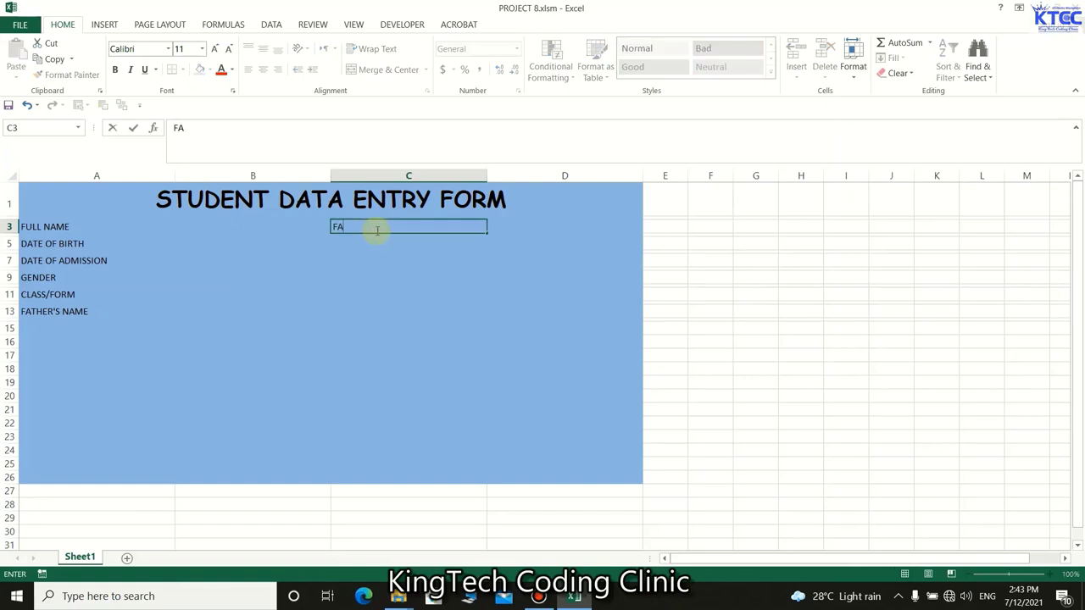
{"action": "type", "text": "THER'S CONTACT"}
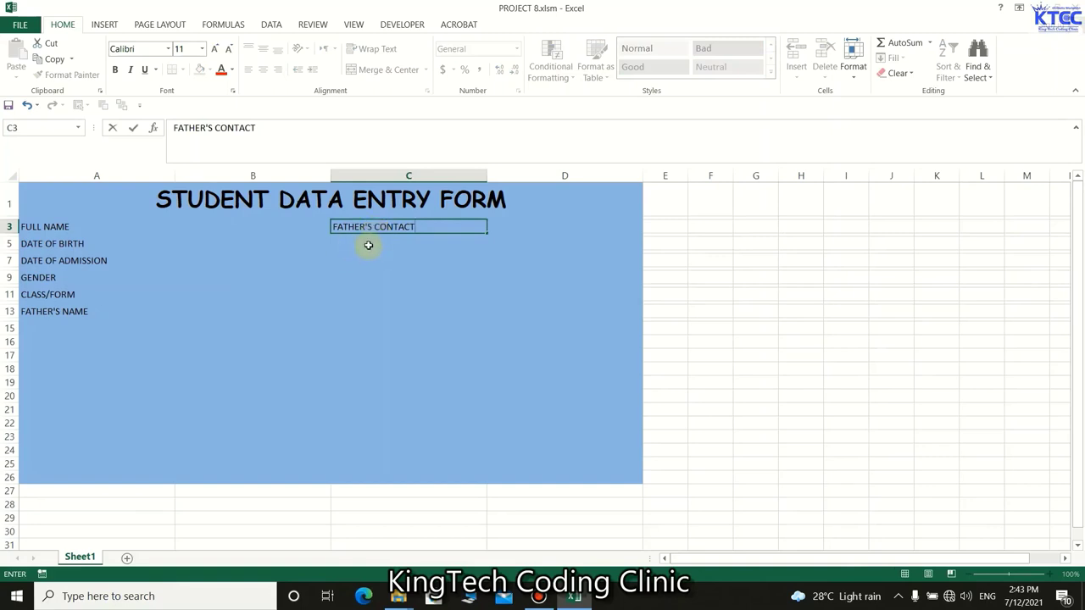
{"action": "left_click", "coordinate": [368, 244]}
{"action": "type", "text": "FATHE"}
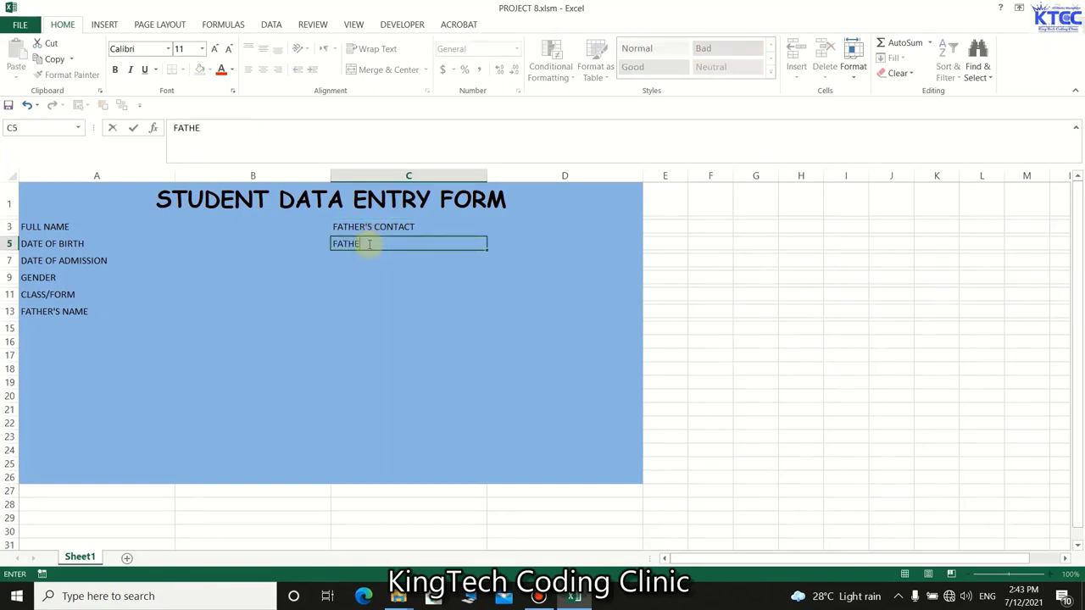
{"action": "type", "text": "R'S HOME TOWN"}
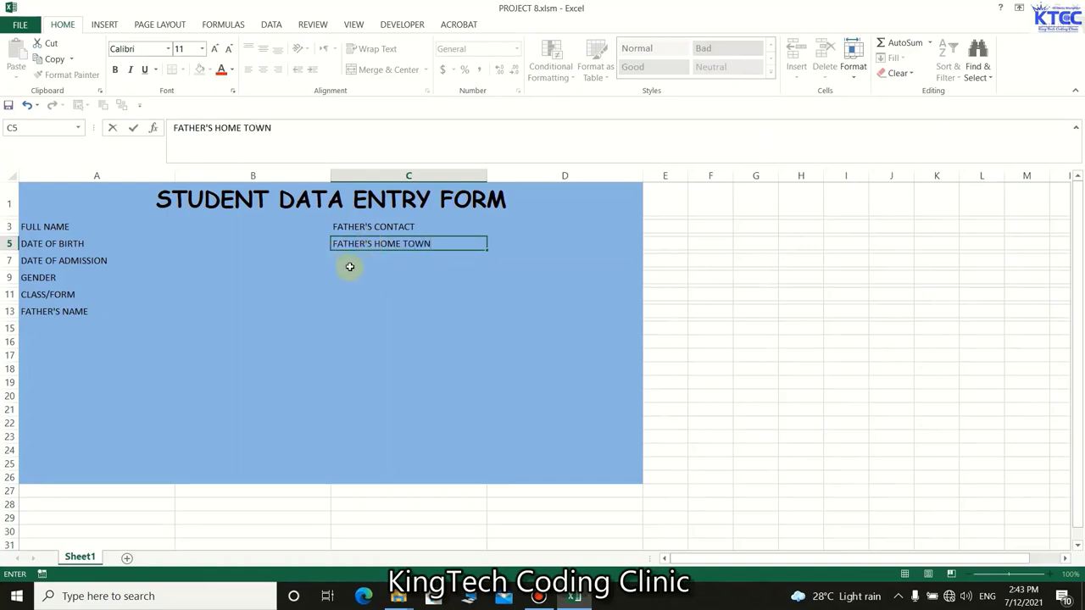
Add the field labels MOTHER'S NAME in cell C7 and MOTHER'S CONTACT in cell C9.
{"action": "left_click", "coordinate": [351, 268]}
{"action": "type", "text": "MOTH"}
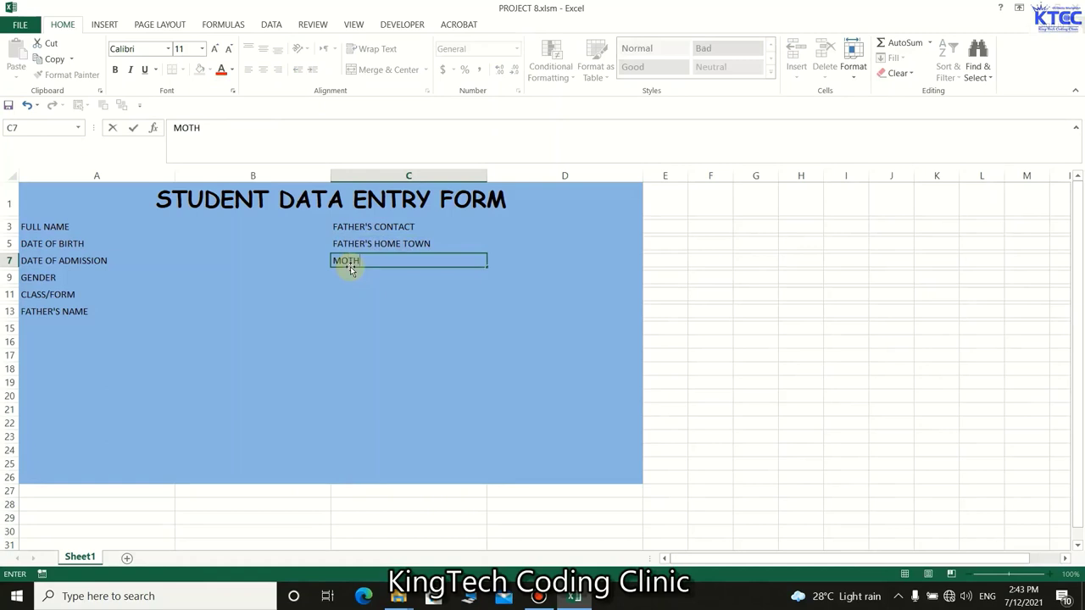
{"action": "type", "text": "ER'S NAME"}
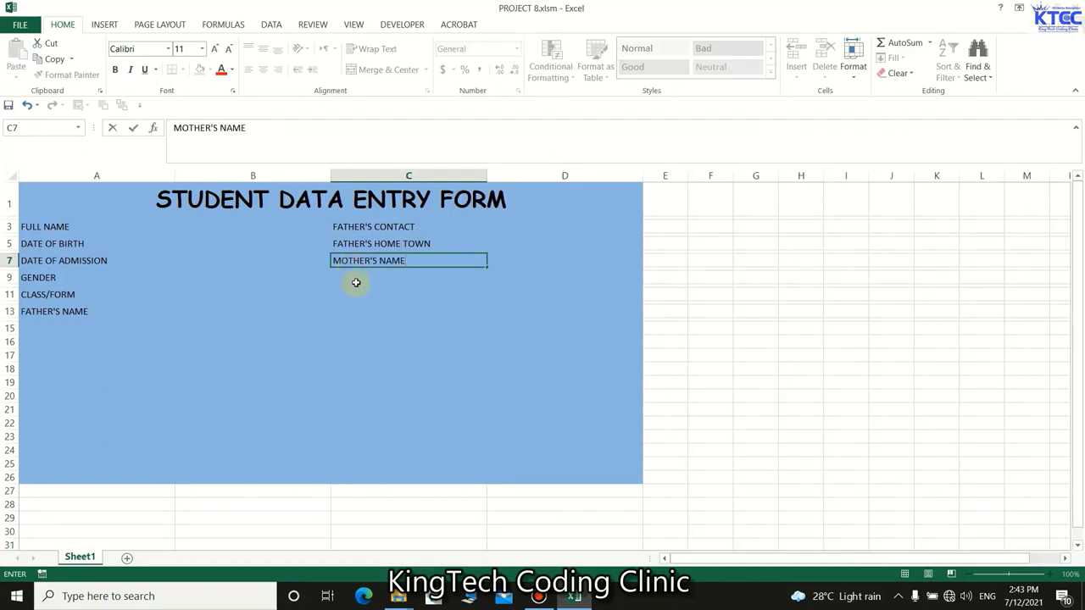
{"action": "left_click", "coordinate": [358, 281]}
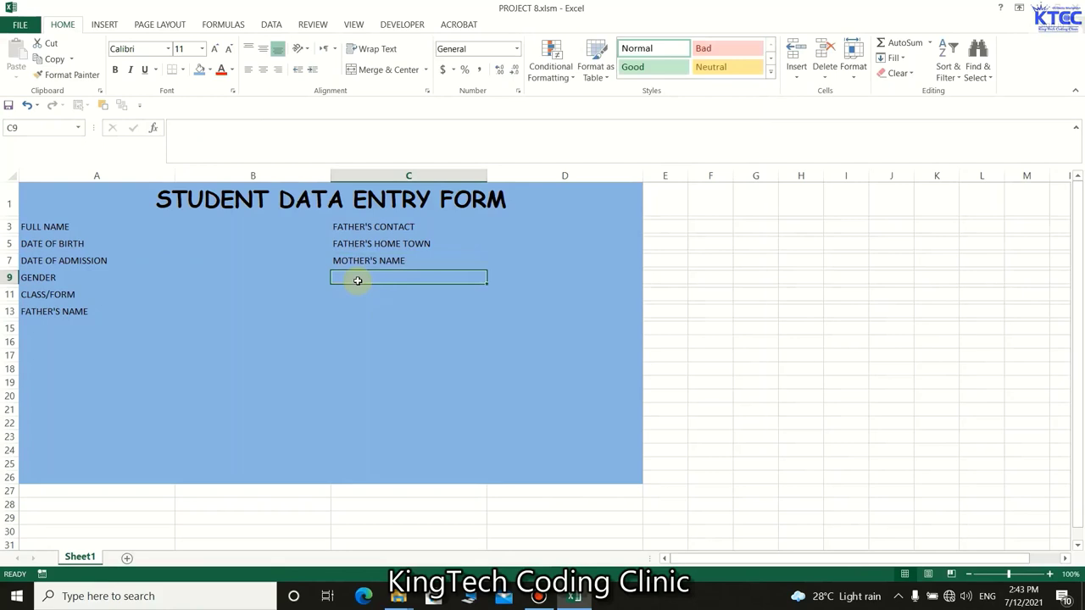
{"action": "type", "text": "MOTHWR"}
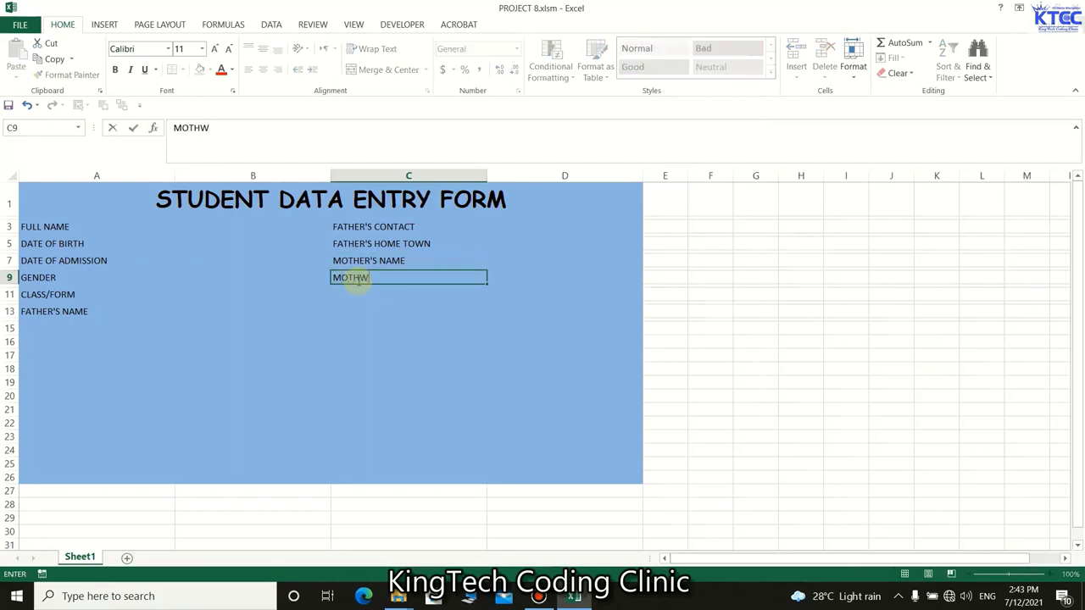
{"action": "key", "text": "BackSpace"}
{"action": "key", "text": "BackSpace"}
{"action": "type", "text": "ER'S CONTACT"}
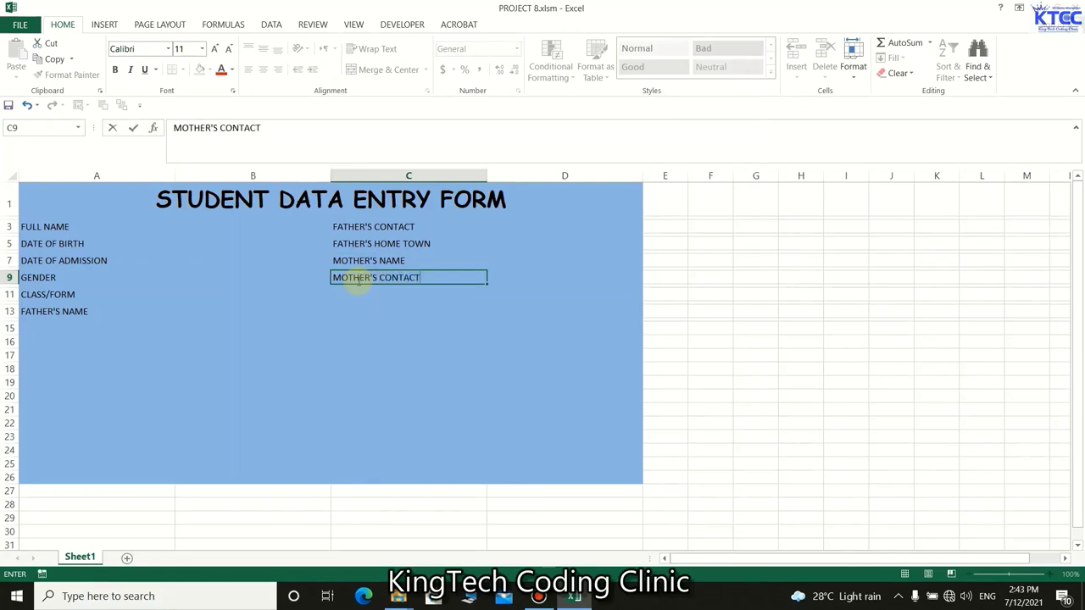
Add the field labels MOTHER'S HOME TOWN in cell C11 and ADDRESS in cell C13.
{"action": "left_click", "coordinate": [353, 296]}
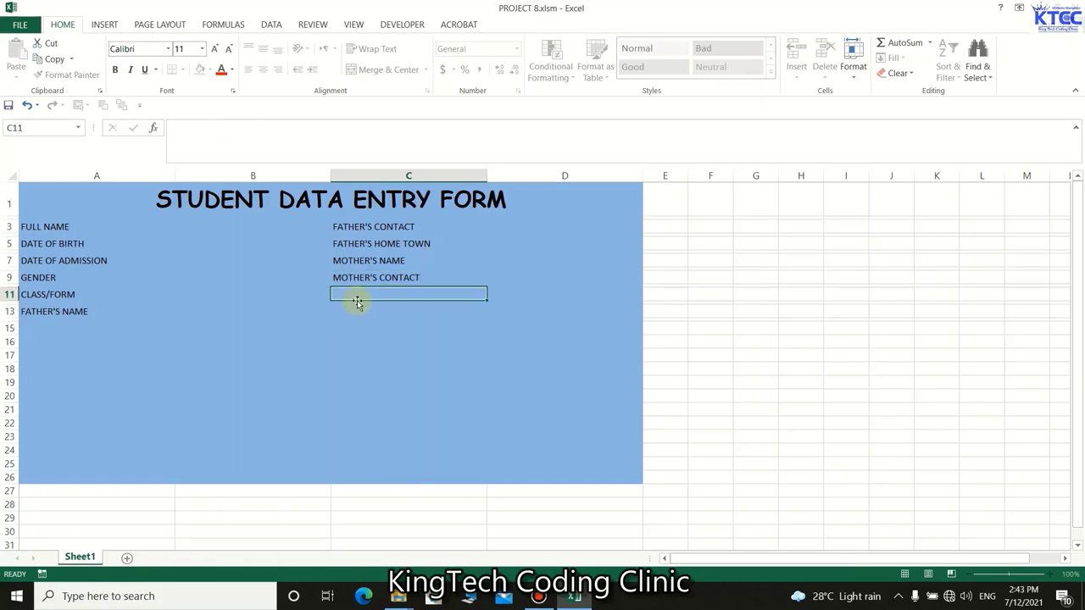
{"action": "type", "text": "MOT"}
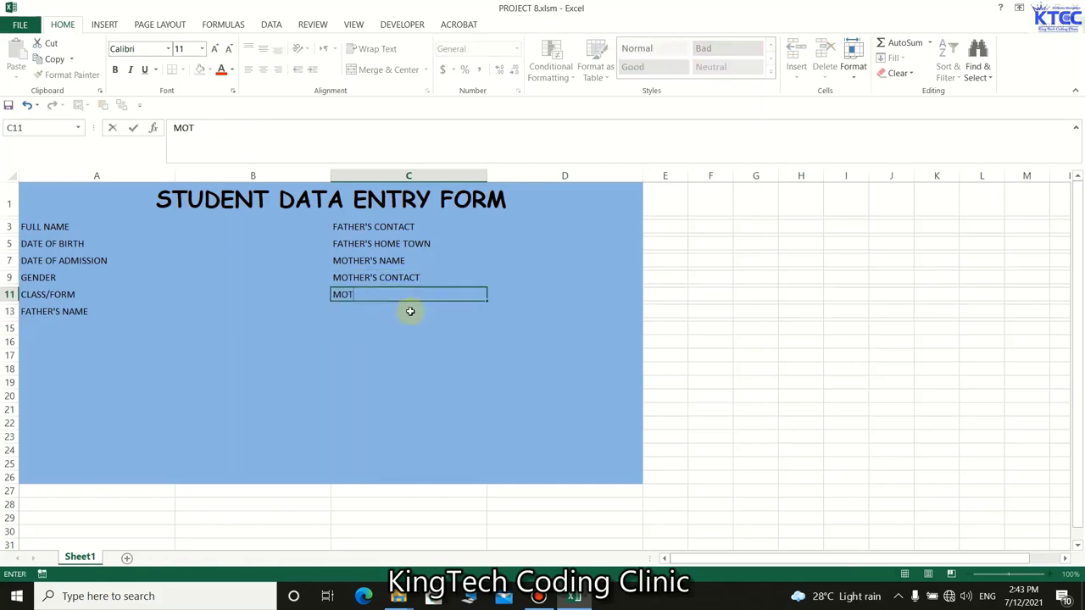
{"action": "type", "text": "HER'S HOME TOWN"}
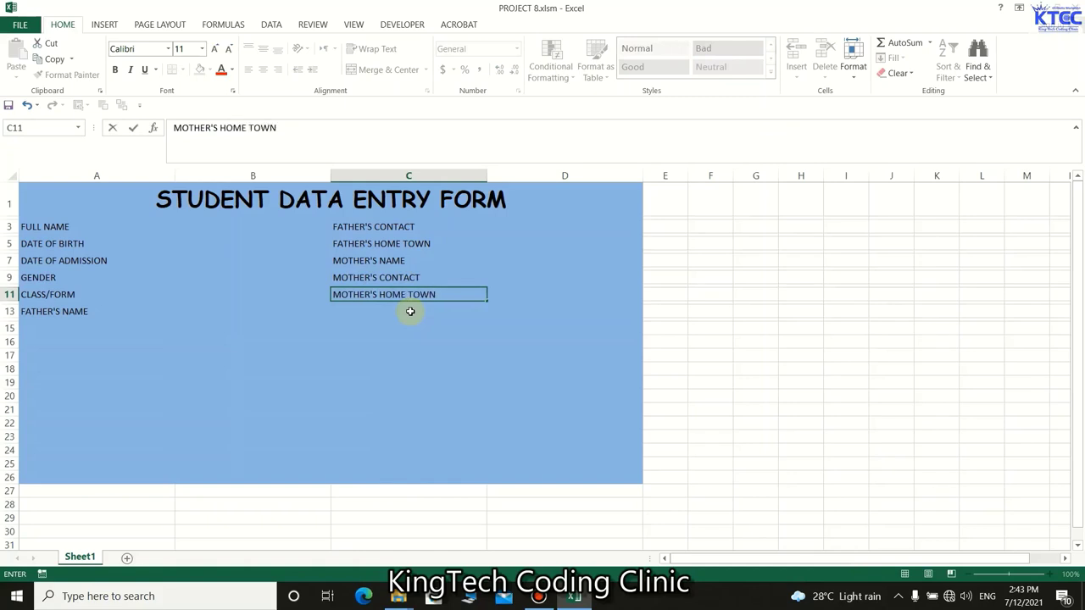
{"action": "key", "text": "Return"}
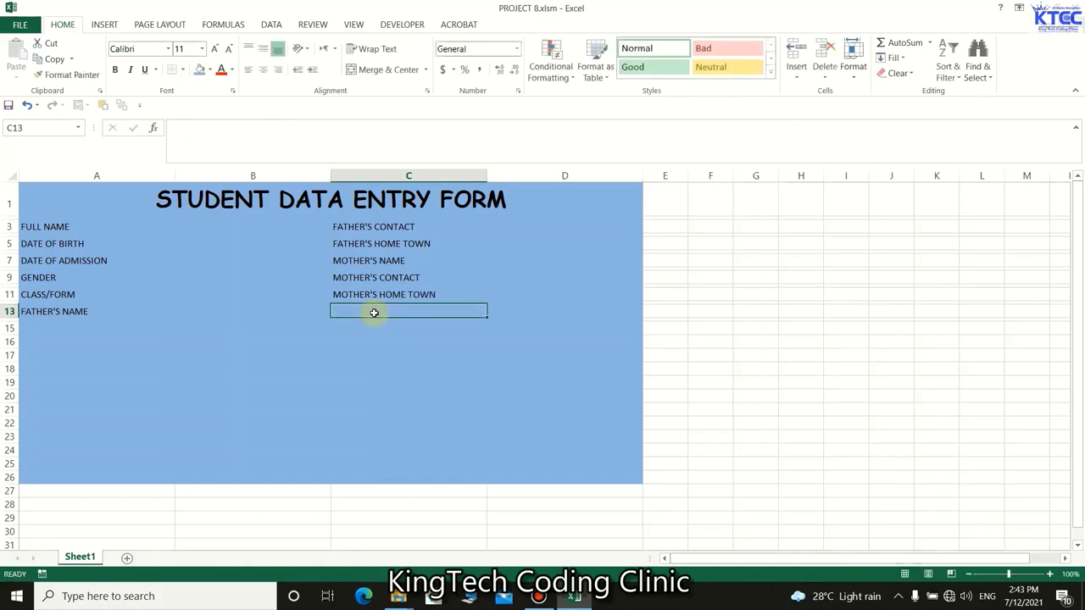
{"action": "type", "text": "ADDRESS"}
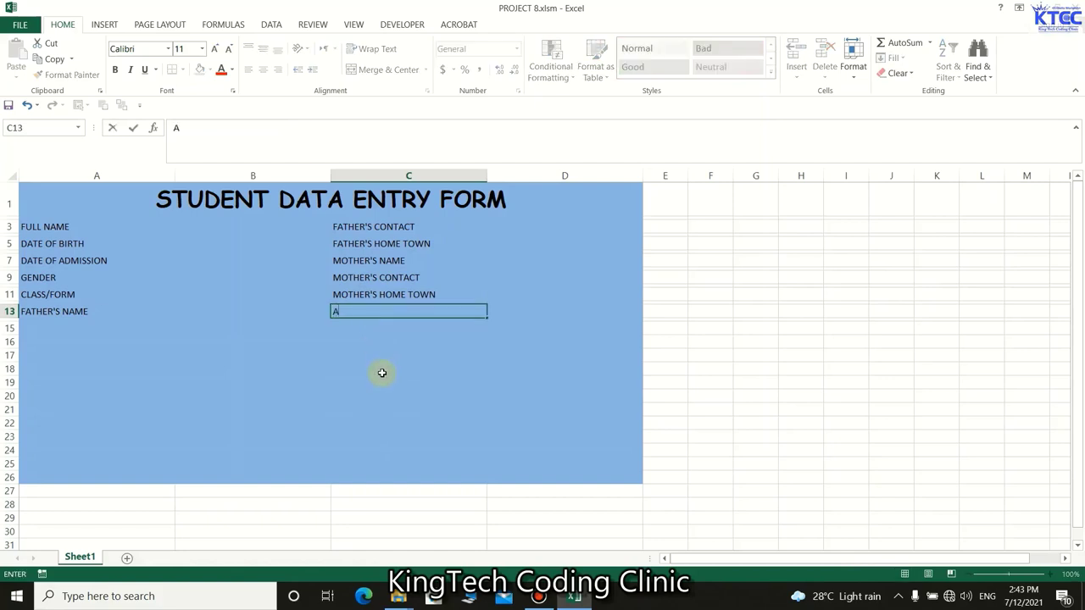
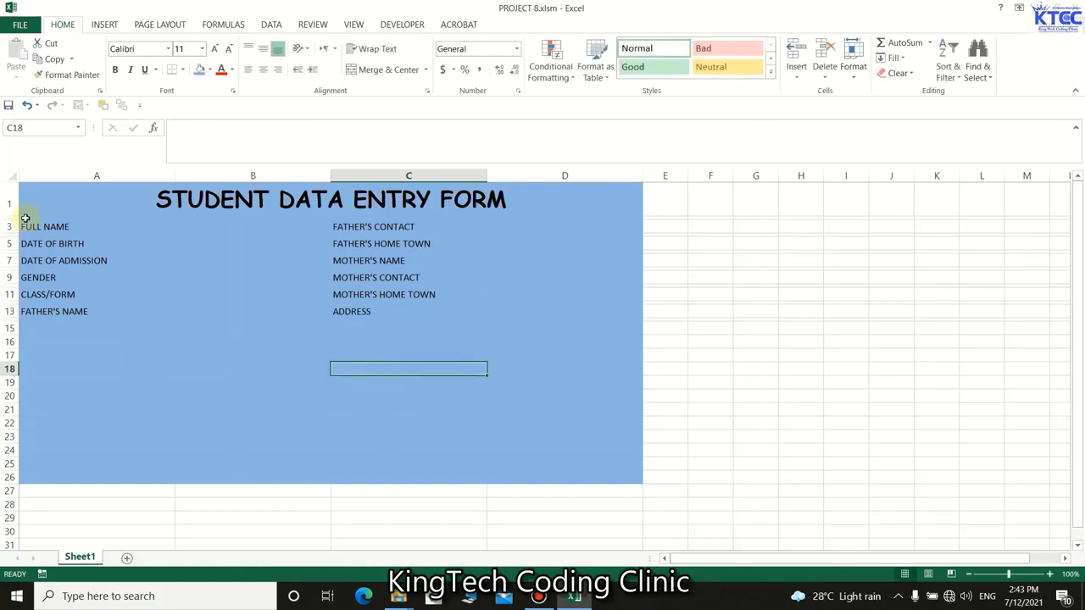
{"action": "left_click", "coordinate": [55, 227]}
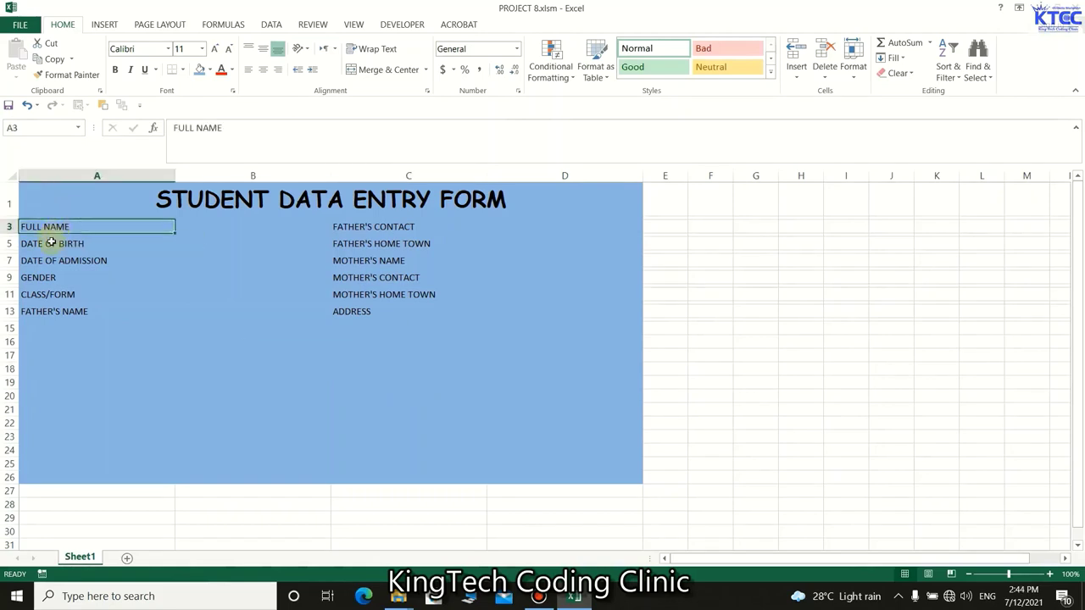
Outline all twelve field label cells in columns A and C with a thin solid dark blue border on all four sides.
{"action": "left_click", "coordinate": [51, 243], "text": "ctrl"}
{"action": "left_click", "coordinate": [51, 259], "text": "ctrl"}
{"action": "left_click", "coordinate": [48, 278], "text": "ctrl"}
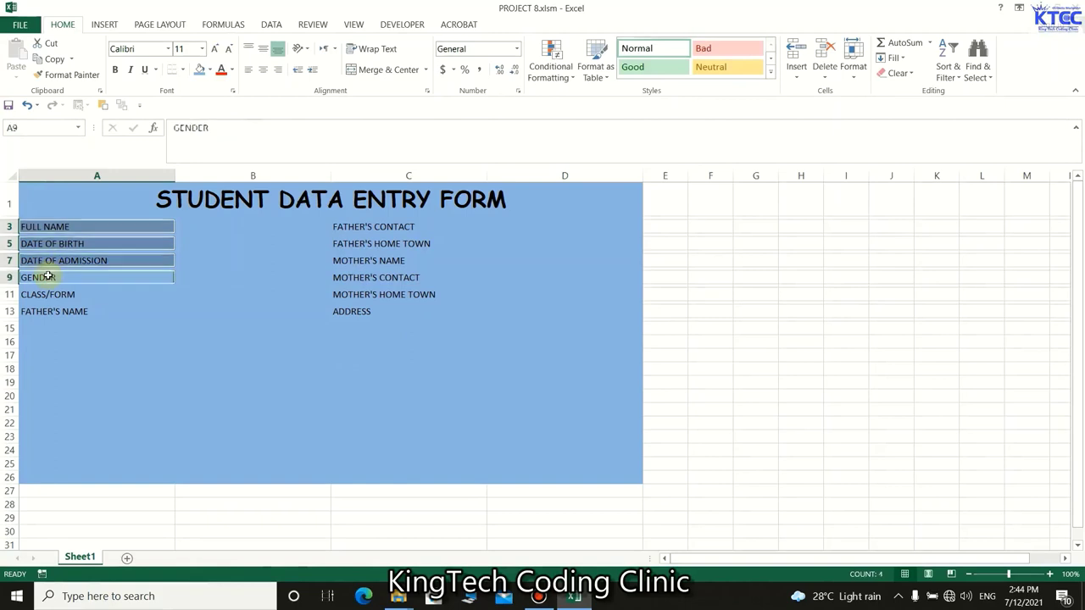
{"action": "left_click", "coordinate": [49, 294], "text": "ctrl"}
{"action": "left_click", "coordinate": [58, 311], "text": "ctrl"}
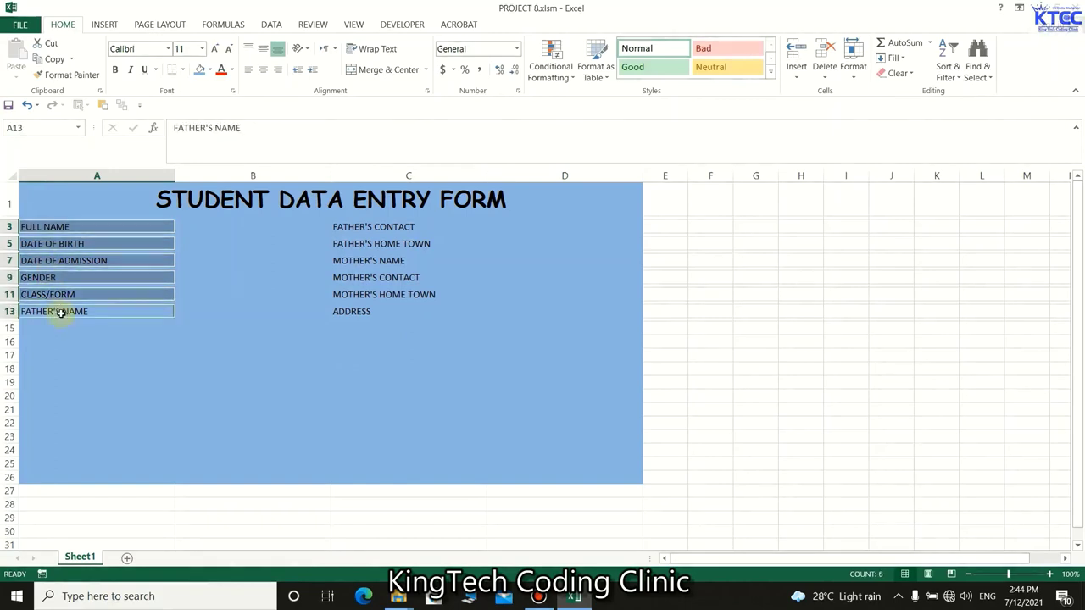
{"action": "left_click", "coordinate": [370, 226], "text": "ctrl"}
{"action": "left_click", "coordinate": [371, 244], "text": "ctrl"}
{"action": "left_click", "coordinate": [370, 262], "text": "ctrl"}
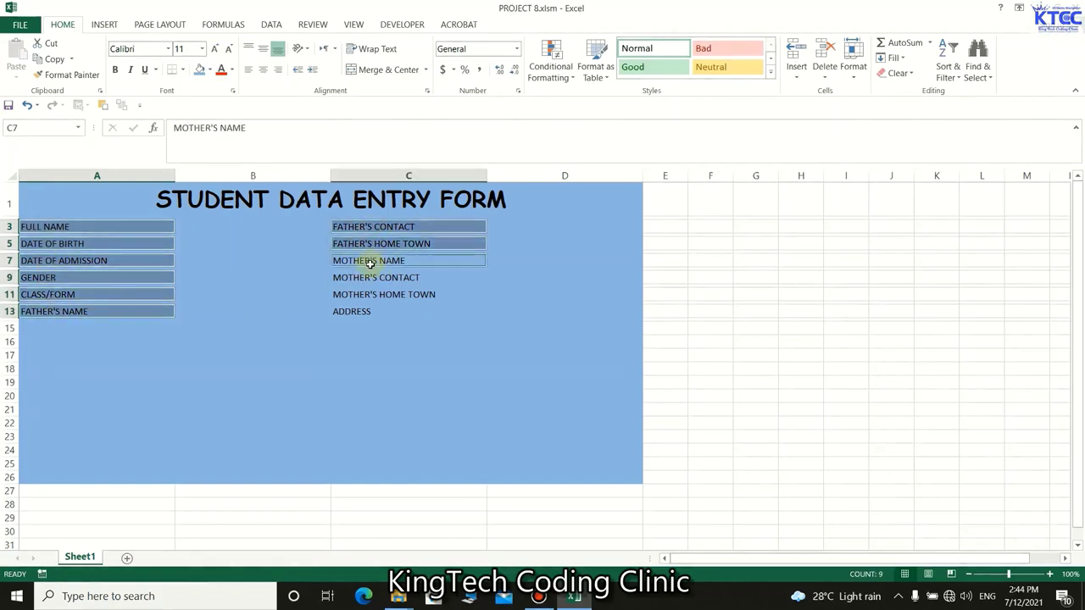
{"action": "left_click", "coordinate": [368, 278], "text": "ctrl"}
{"action": "left_click", "coordinate": [365, 294], "text": "ctrl"}
{"action": "left_click", "coordinate": [361, 311], "text": "ctrl"}
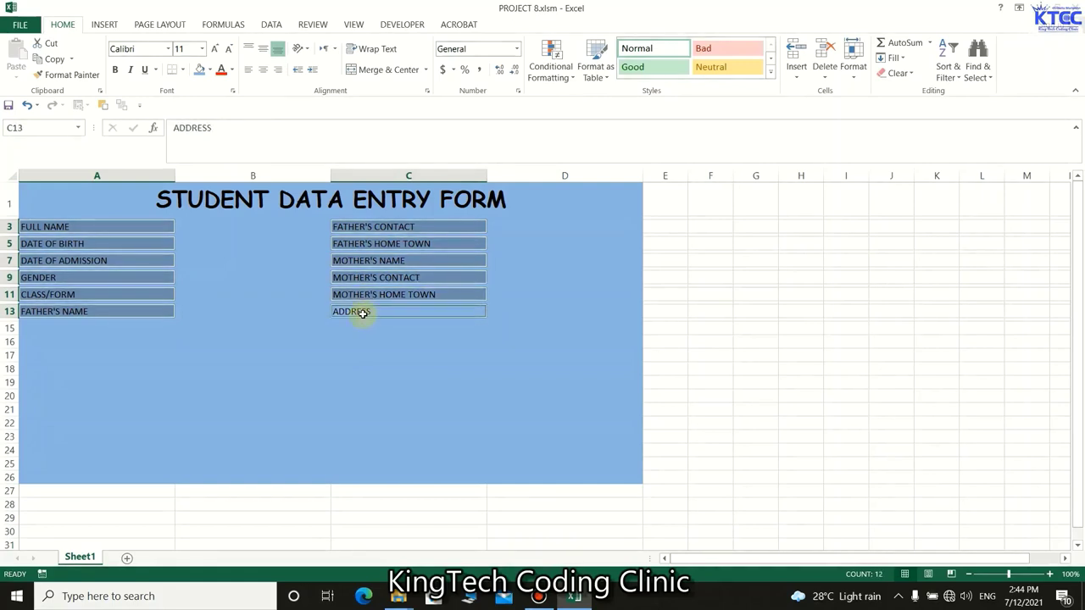
{"action": "right_click", "coordinate": [146, 298]}
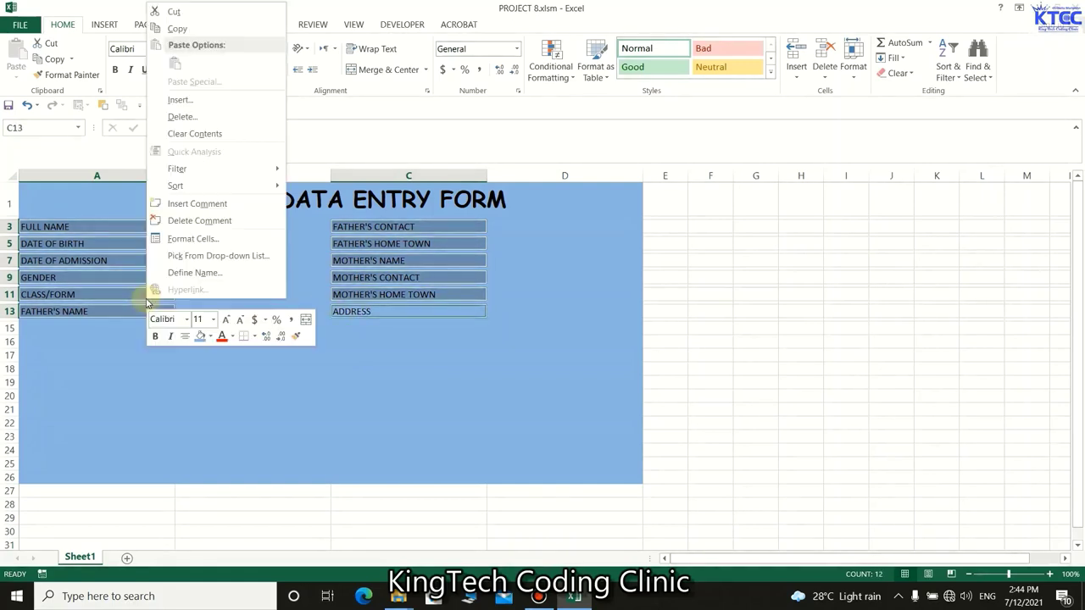
{"action": "left_click", "coordinate": [187, 239]}
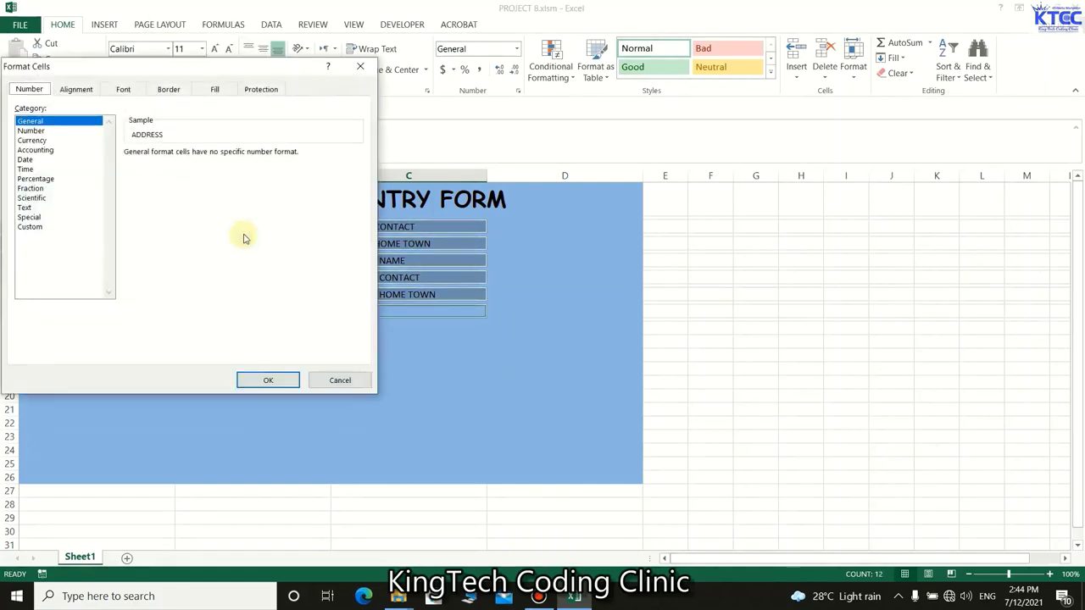
{"action": "left_click", "coordinate": [171, 92]}
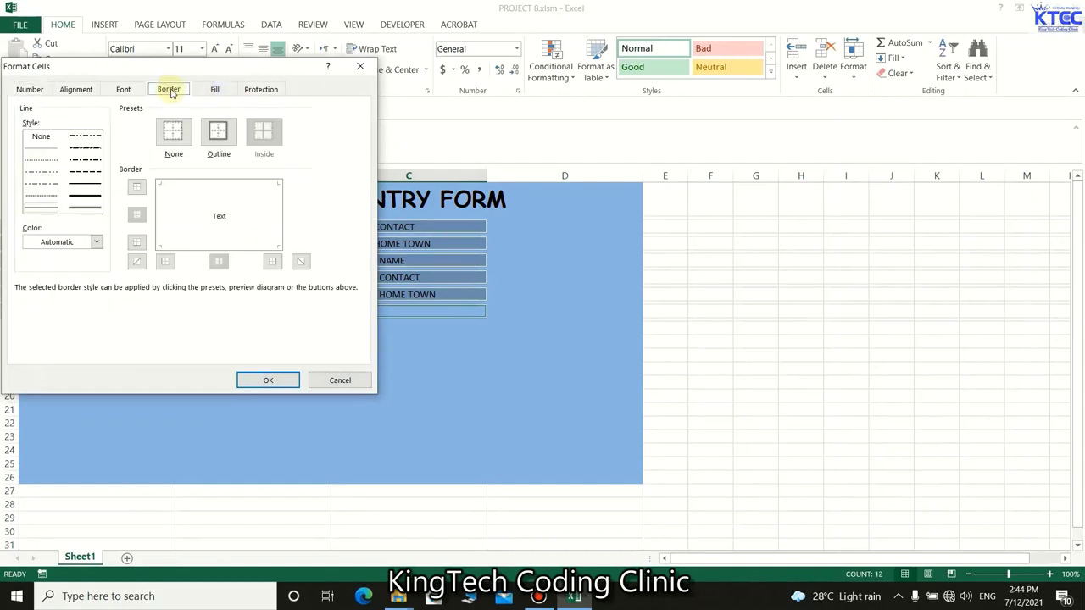
{"action": "left_click", "coordinate": [97, 243]}
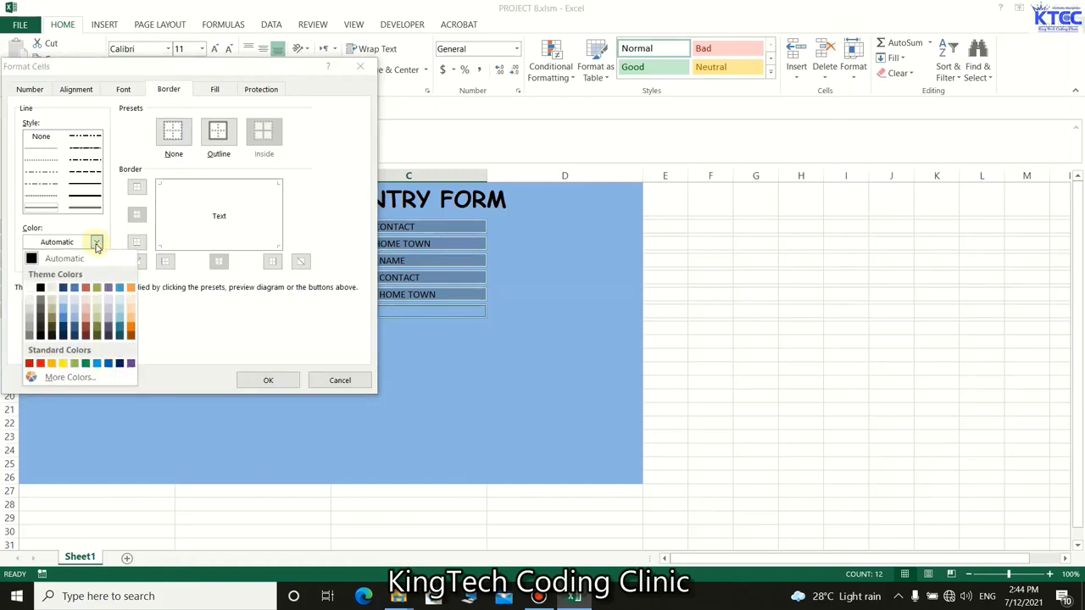
{"action": "left_click", "coordinate": [122, 364]}
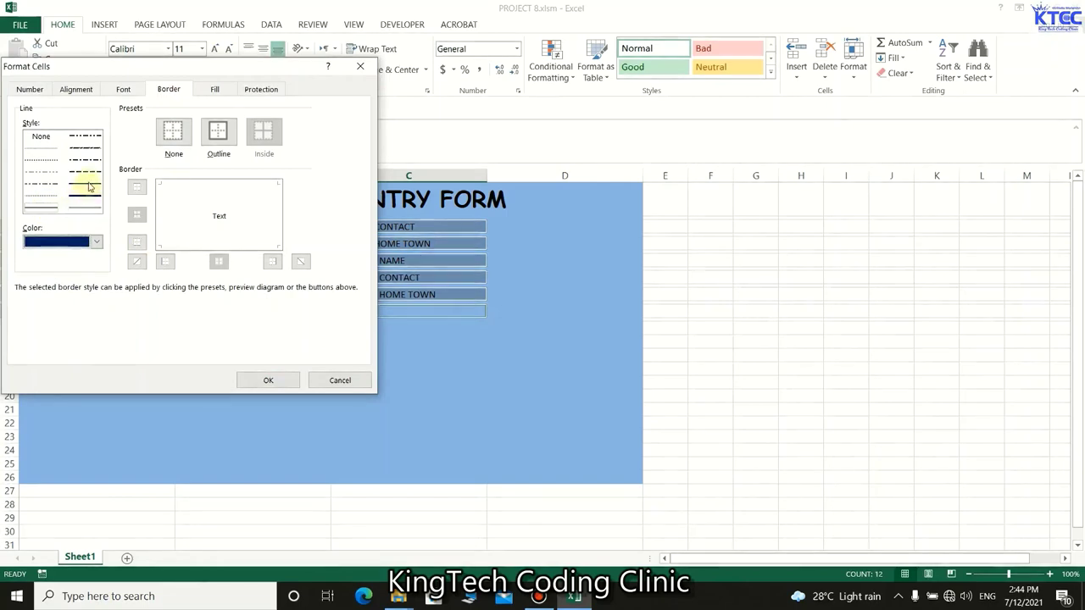
{"action": "left_click", "coordinate": [48, 212]}
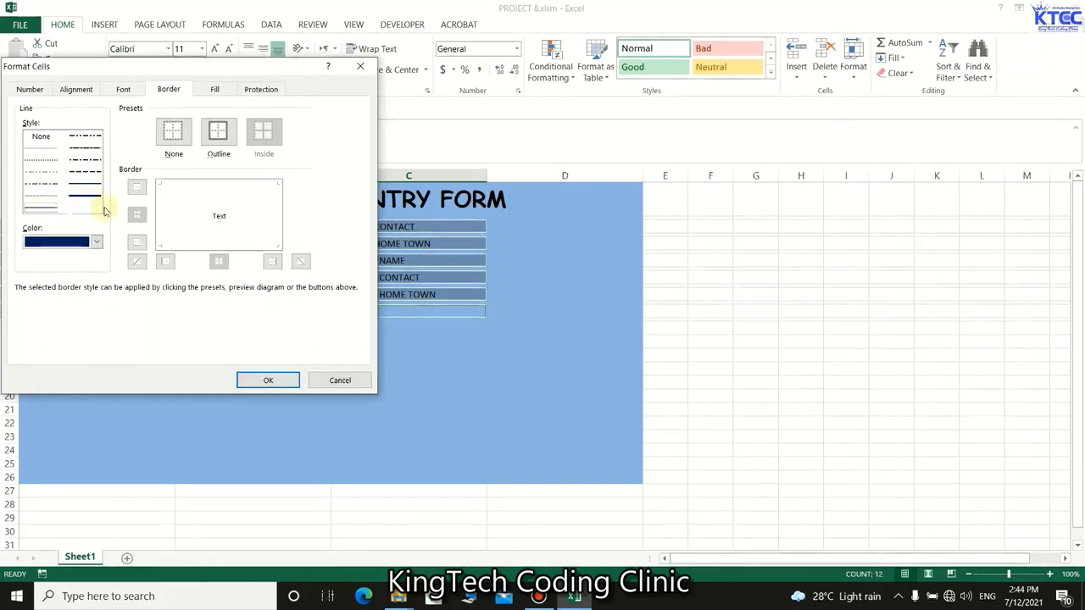
{"action": "left_click", "coordinate": [211, 187]}
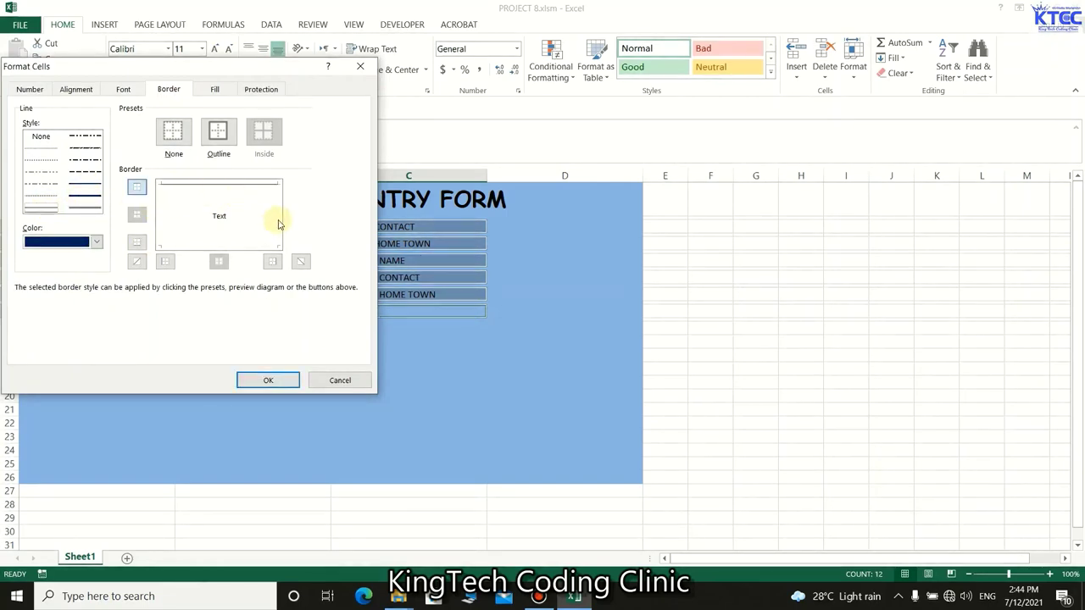
{"action": "left_click", "coordinate": [161, 212]}
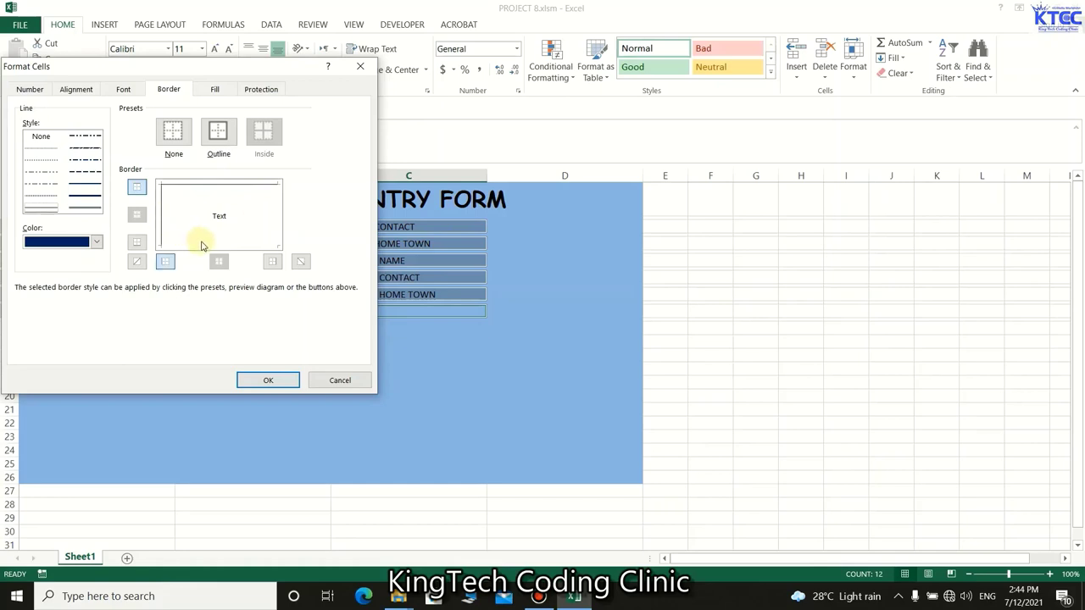
{"action": "left_click", "coordinate": [202, 246]}
{"action": "left_click", "coordinate": [278, 233]}
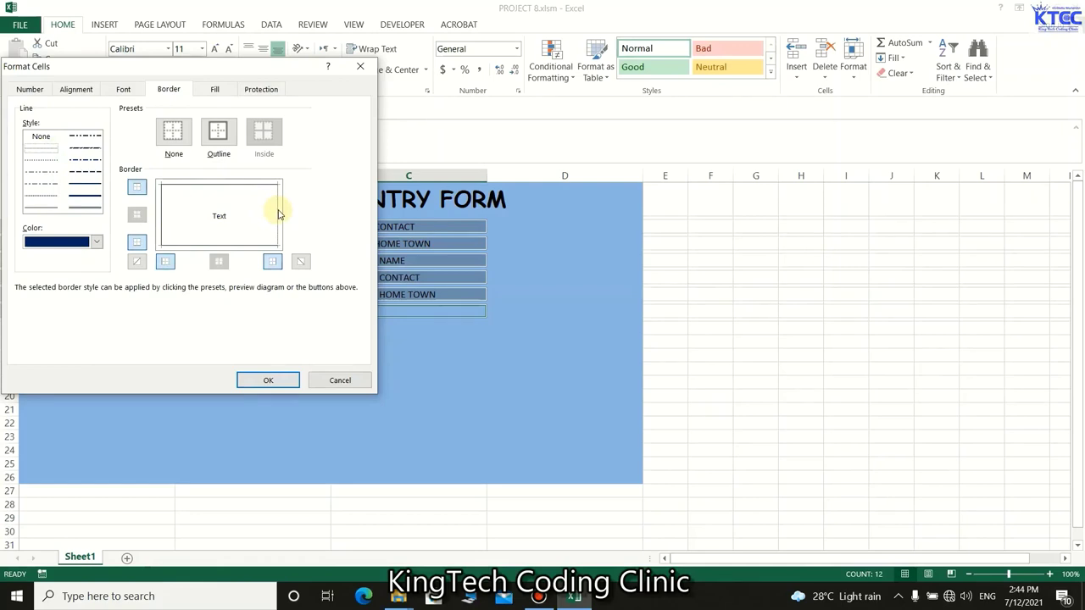
{"action": "left_click", "coordinate": [280, 380]}
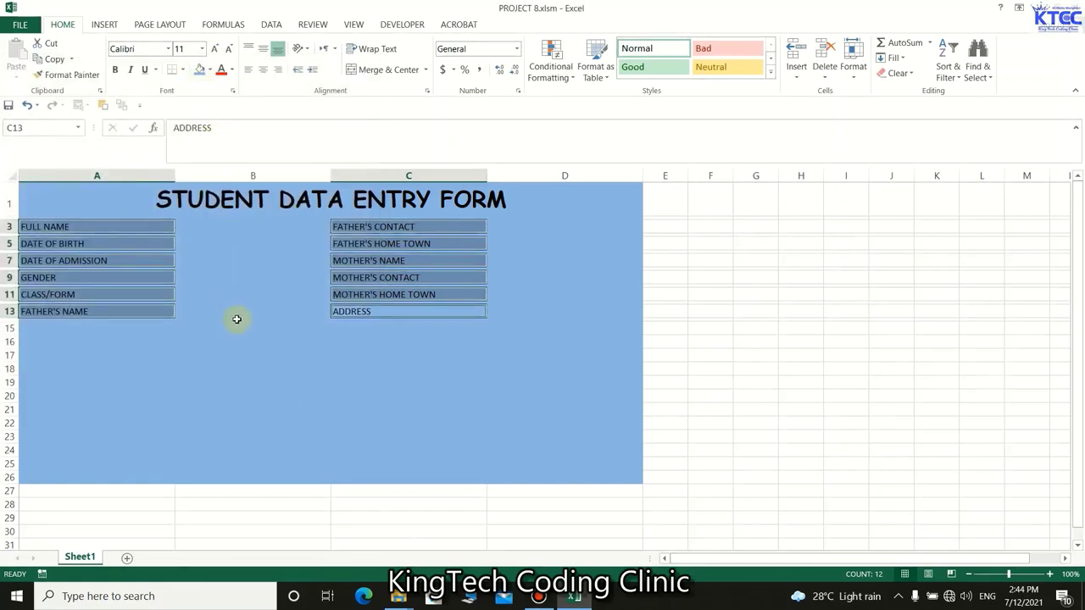
Increase the field labels' font size to 14 and align their text to the right.
{"action": "left_click", "coordinate": [215, 49]}
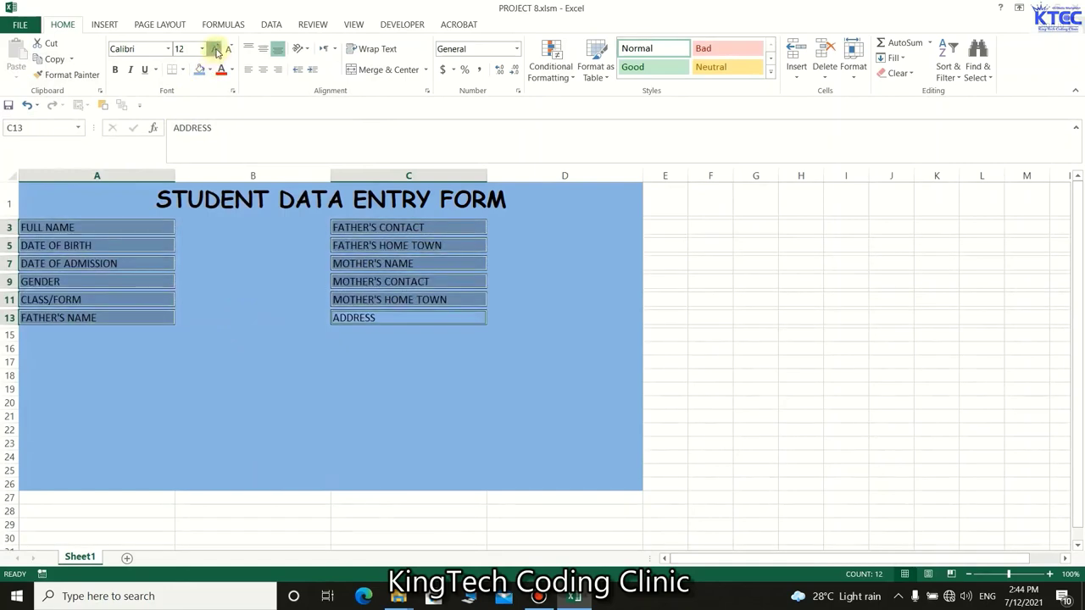
{"action": "left_click", "coordinate": [215, 49]}
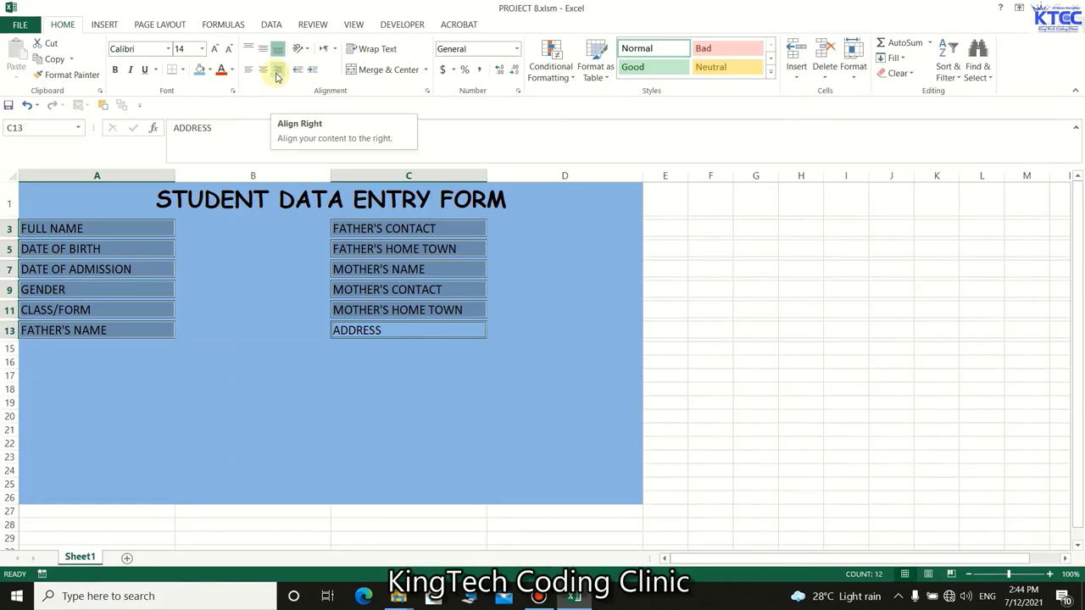
{"action": "left_click", "coordinate": [276, 75]}
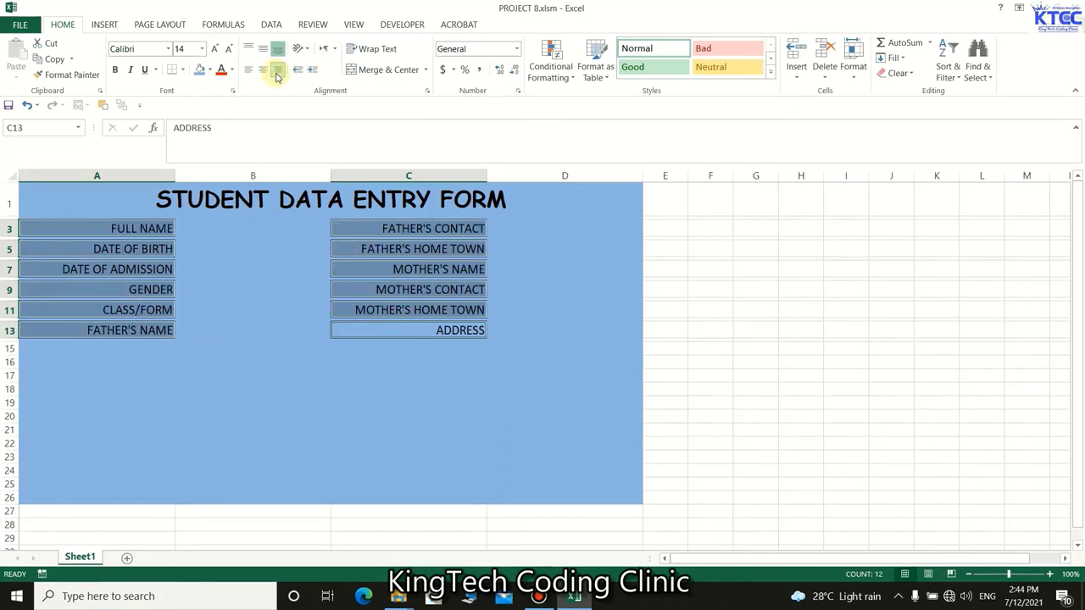
Change the font of the field labels to Times New Roman.
{"action": "left_click", "coordinate": [140, 50]}
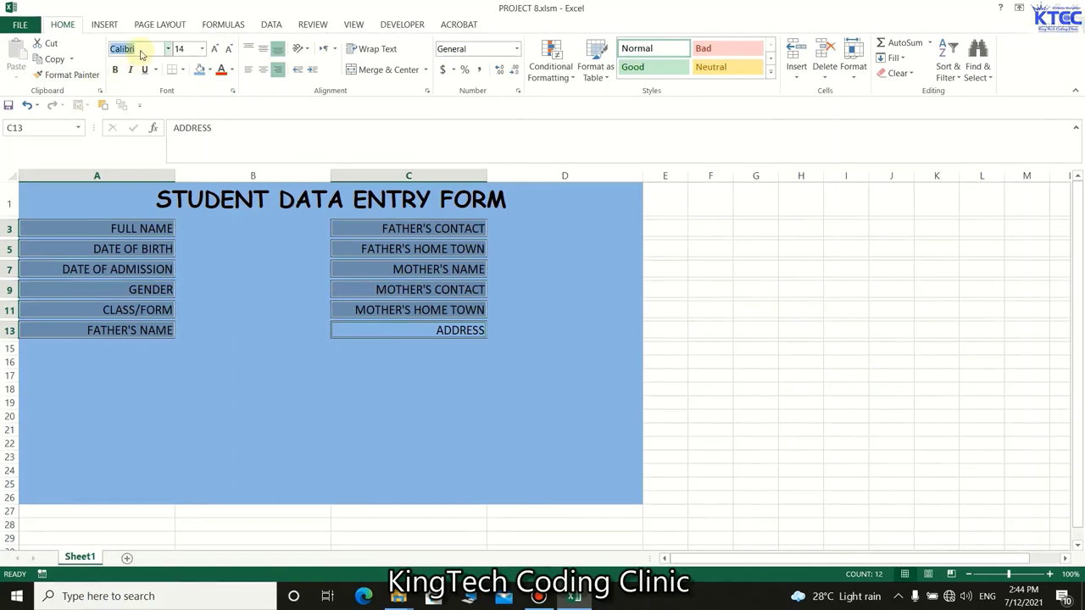
{"action": "type", "text": "Times"}
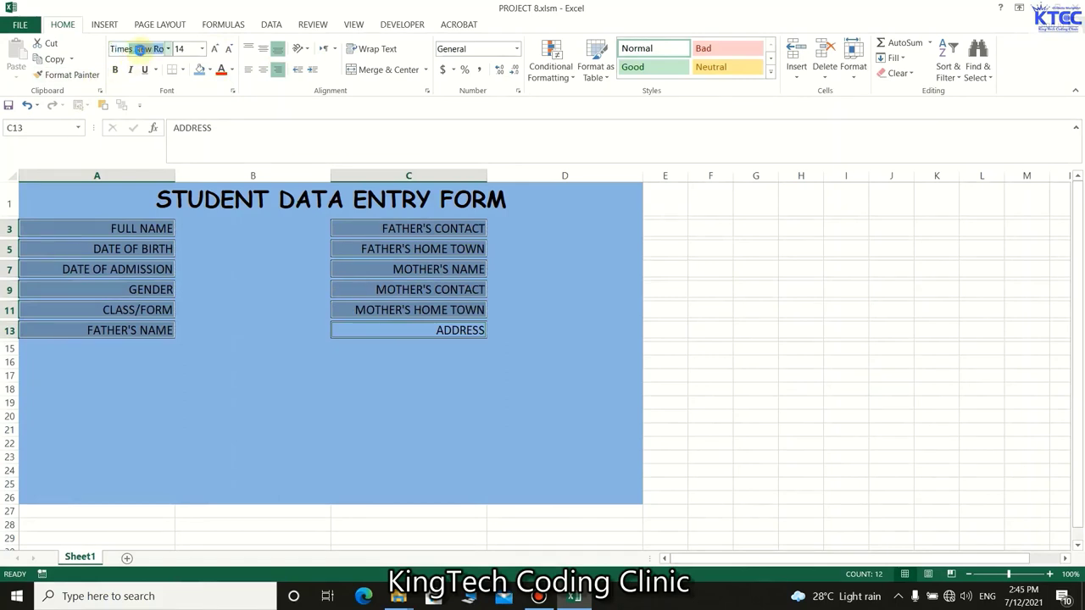
{"action": "key", "text": "Return"}
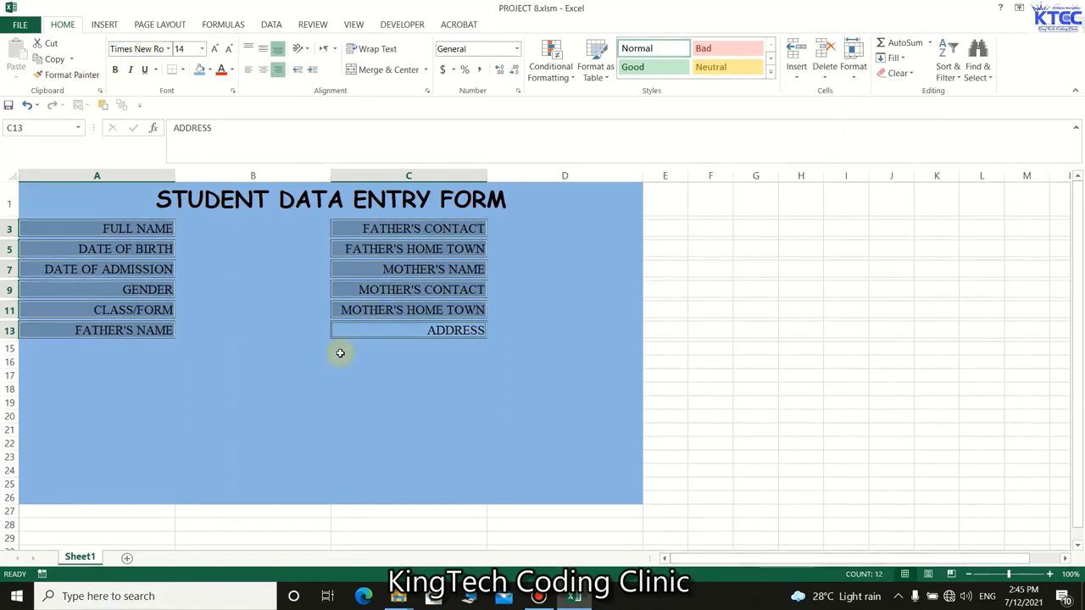
{"action": "left_click", "coordinate": [310, 359]}
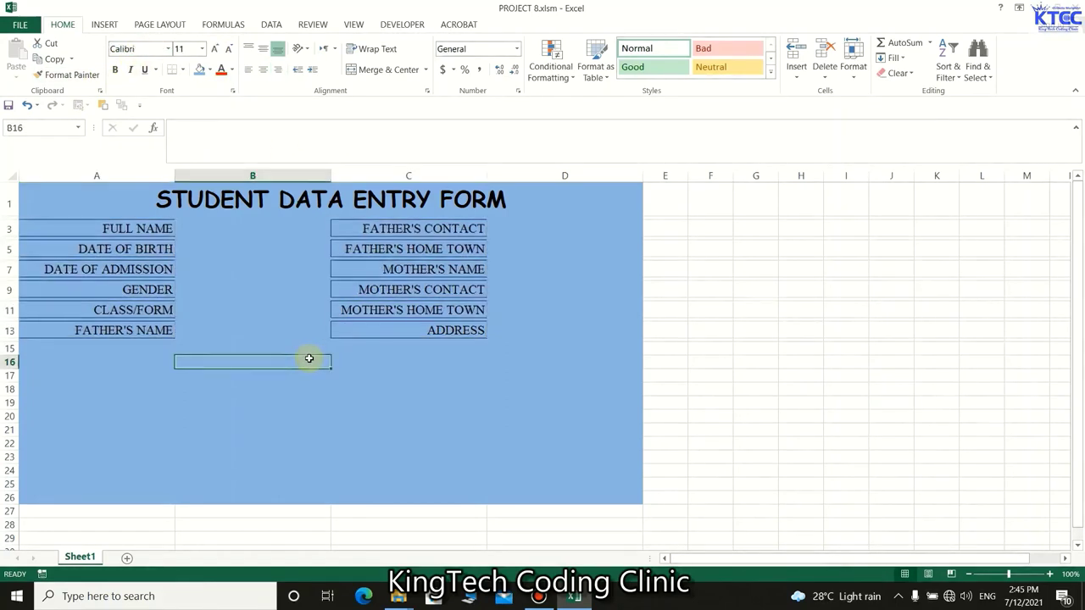
Fill the entry cells beside the labels white, in rows 3, 5, 7, 9, 11 and 13 of columns B and D.
{"action": "left_click", "coordinate": [222, 230]}
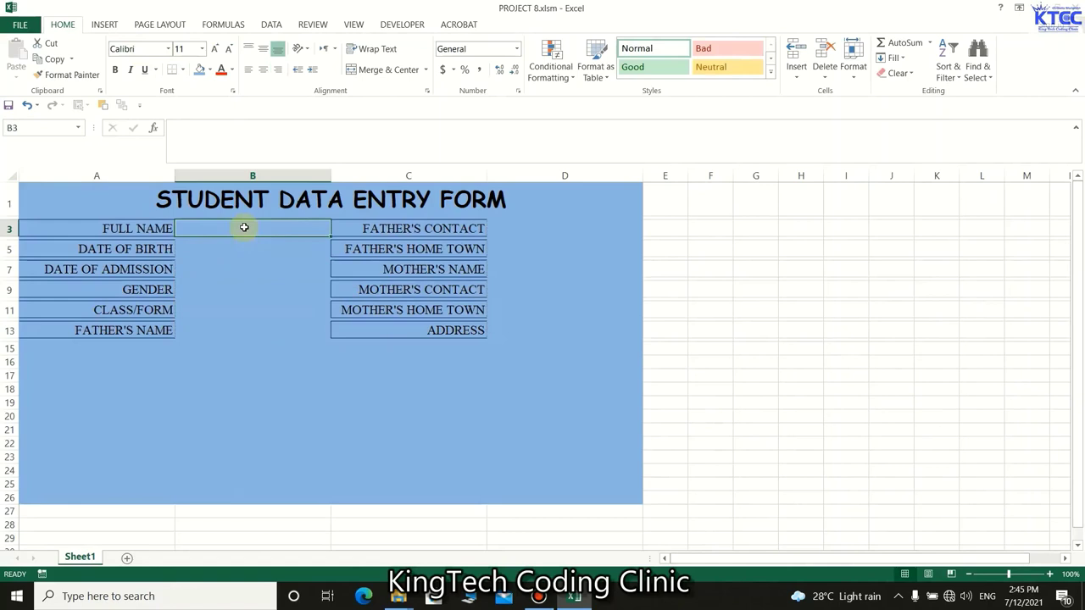
{"action": "left_click", "coordinate": [218, 249], "text": "ctrl"}
{"action": "left_click", "coordinate": [205, 268], "text": "ctrl"}
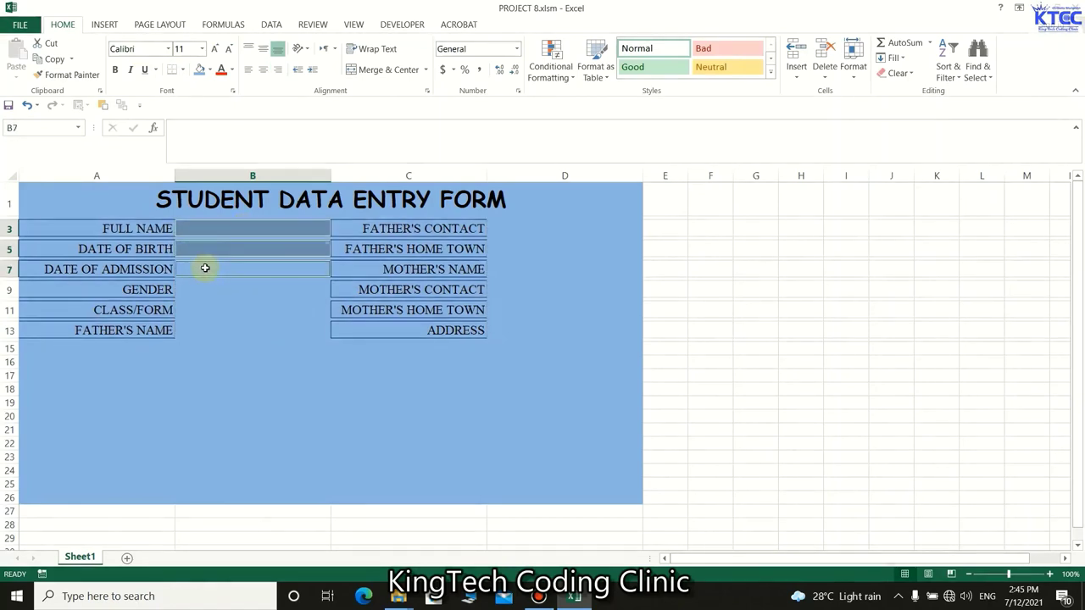
{"action": "left_click", "coordinate": [199, 289], "text": "ctrl"}
{"action": "left_click", "coordinate": [196, 309], "text": "ctrl"}
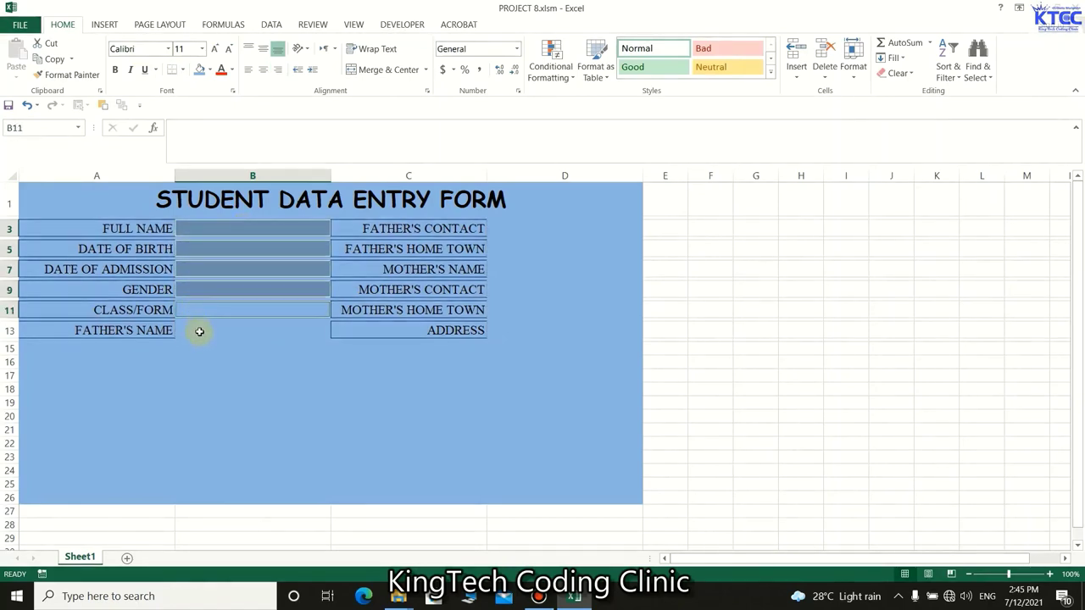
{"action": "left_click", "coordinate": [200, 332], "text": "ctrl"}
{"action": "left_click", "coordinate": [491, 329], "text": "ctrl"}
{"action": "left_click", "coordinate": [500, 309], "text": "ctrl"}
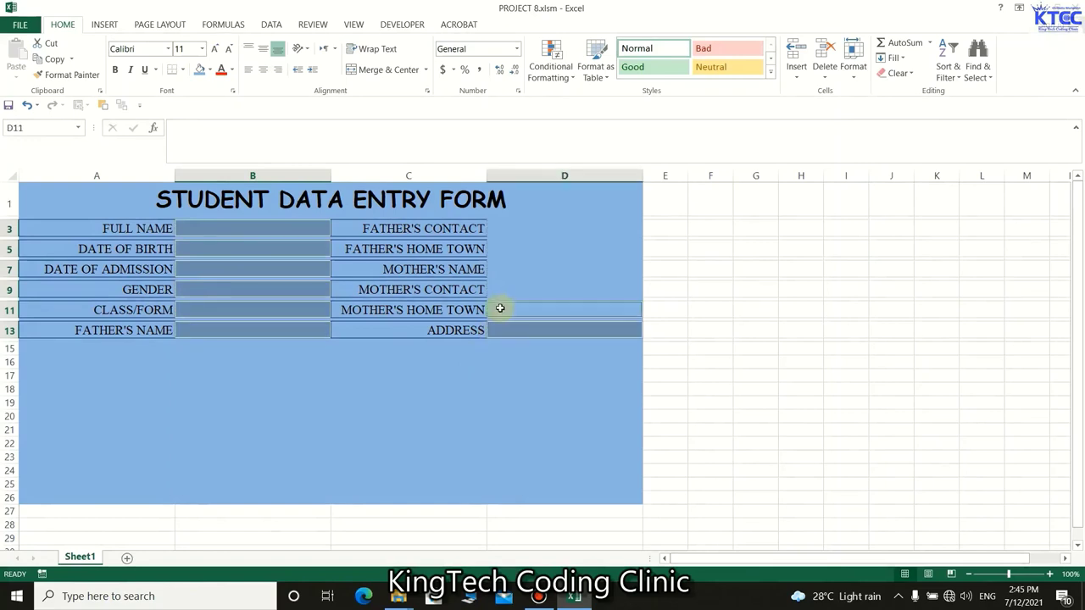
{"action": "left_click", "coordinate": [500, 289], "text": "ctrl"}
{"action": "left_click", "coordinate": [497, 269], "text": "ctrl"}
{"action": "left_click", "coordinate": [497, 248], "text": "ctrl"}
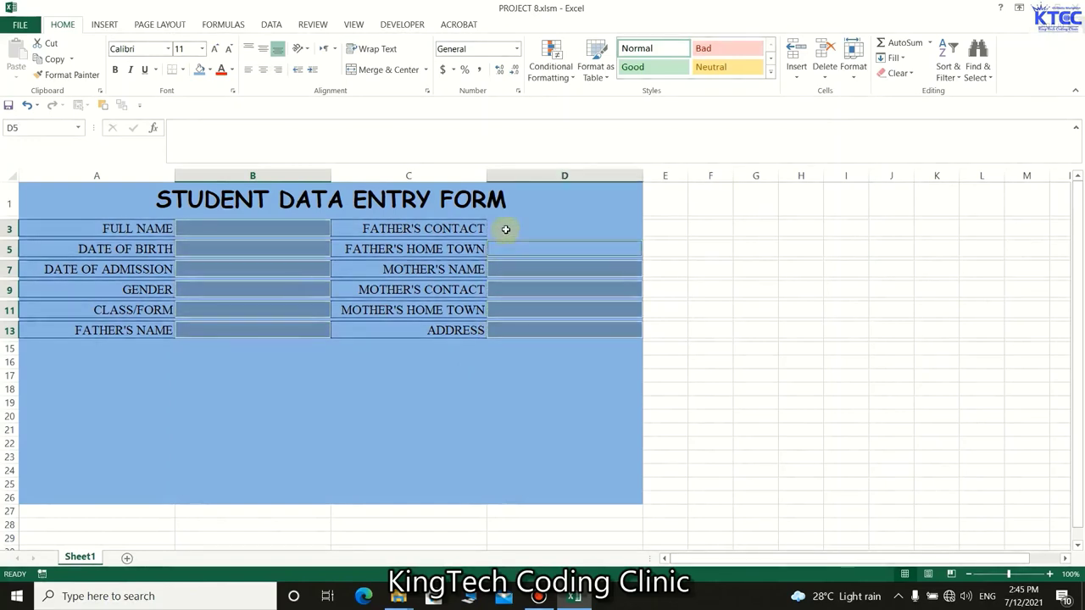
{"action": "left_click", "coordinate": [506, 230], "text": "ctrl"}
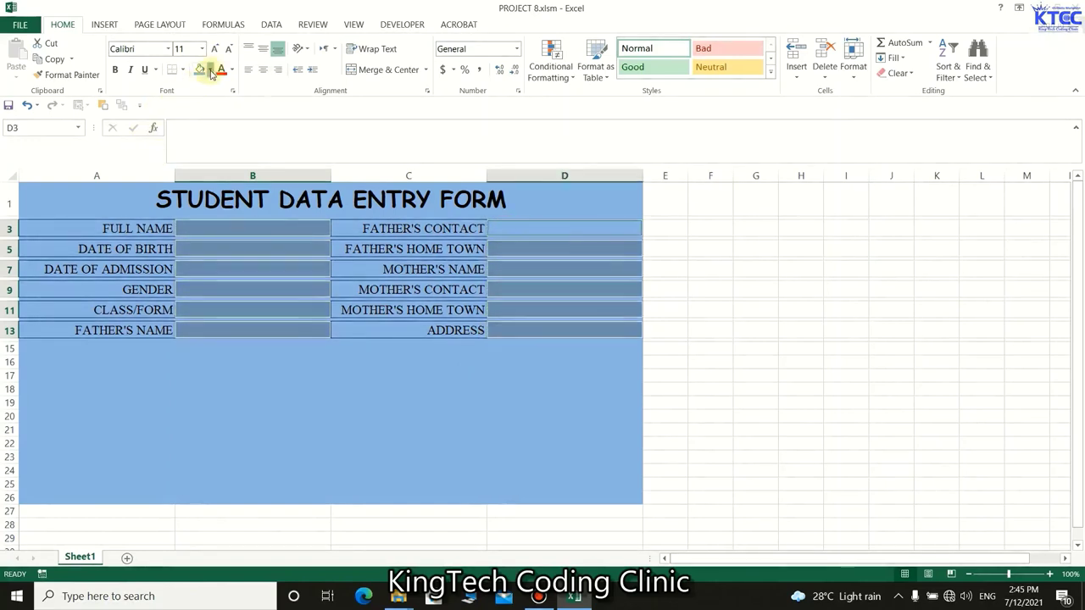
{"action": "left_click", "coordinate": [211, 72]}
{"action": "left_click", "coordinate": [204, 107]}
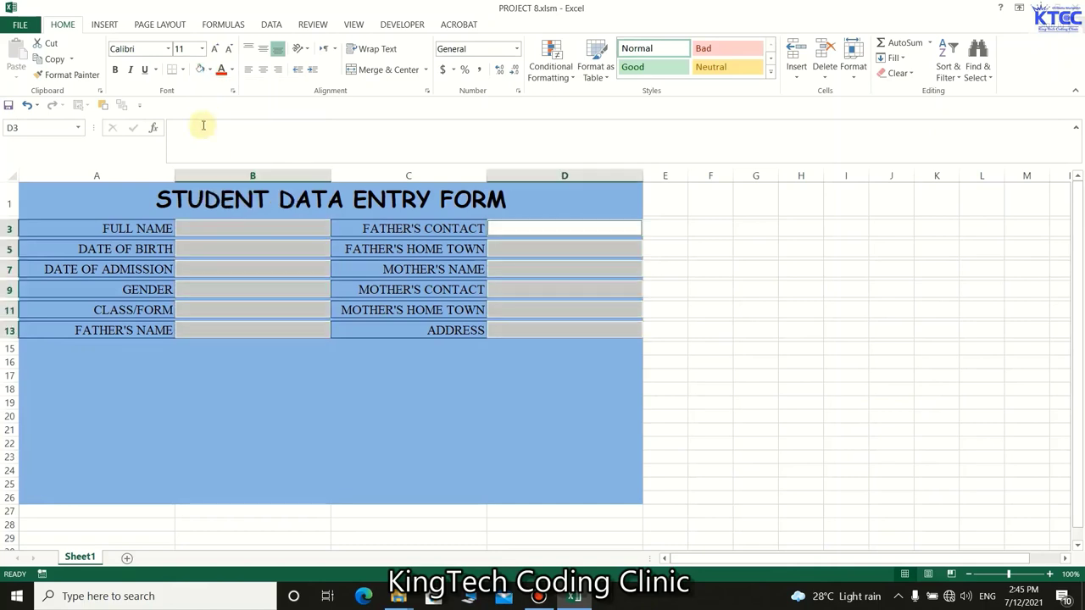
Outline the white entry cells in columns B and D with a thin solid dark blue border.
{"action": "right_click", "coordinate": [232, 229]}
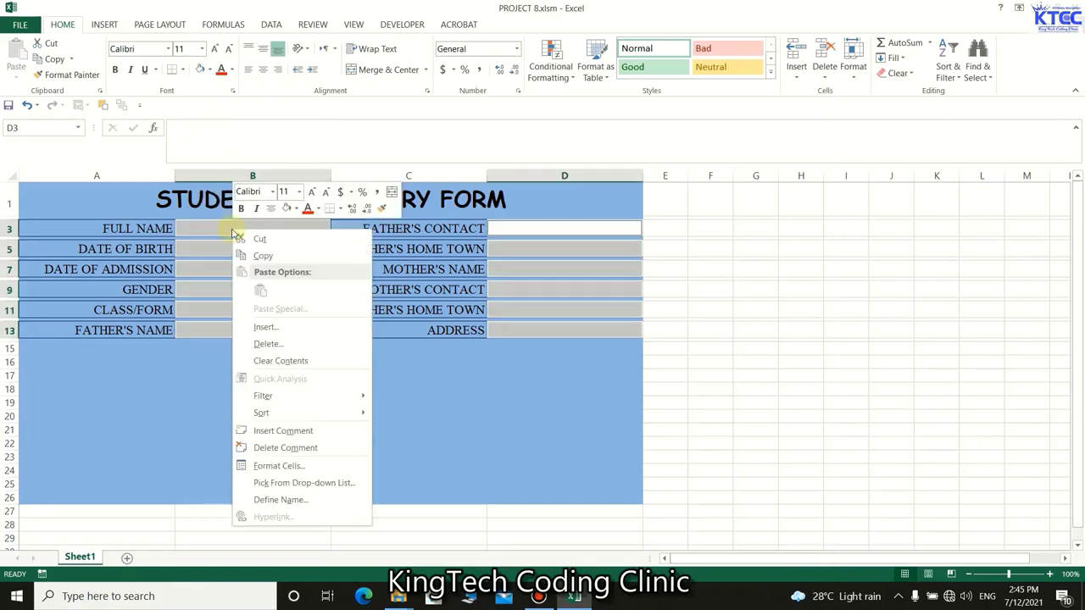
{"action": "left_click", "coordinate": [289, 465]}
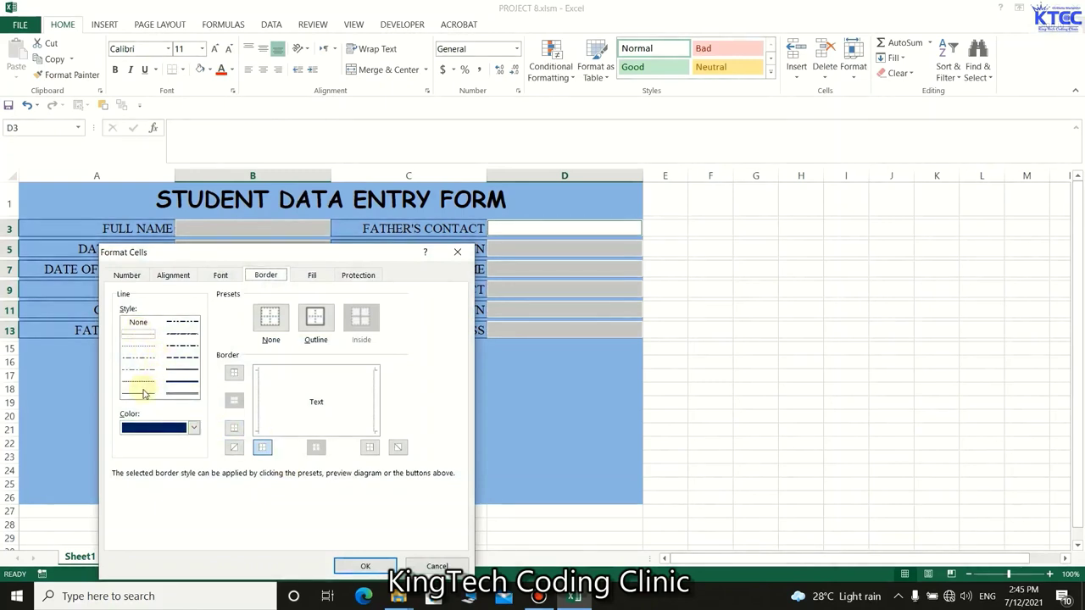
{"action": "left_click", "coordinate": [144, 394]}
{"action": "left_click", "coordinate": [319, 372]}
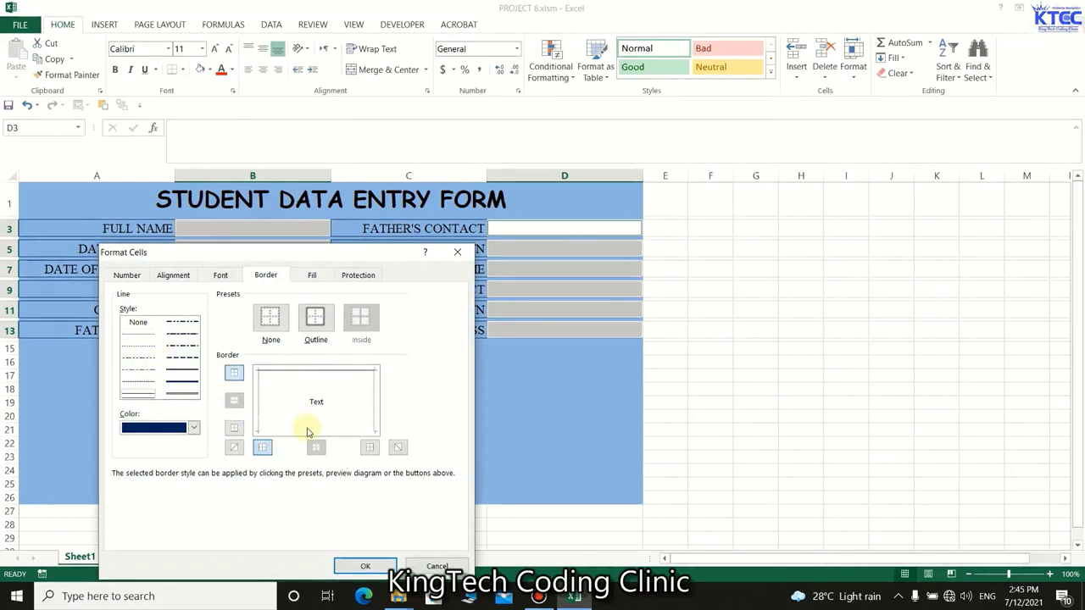
{"action": "left_click", "coordinate": [308, 432]}
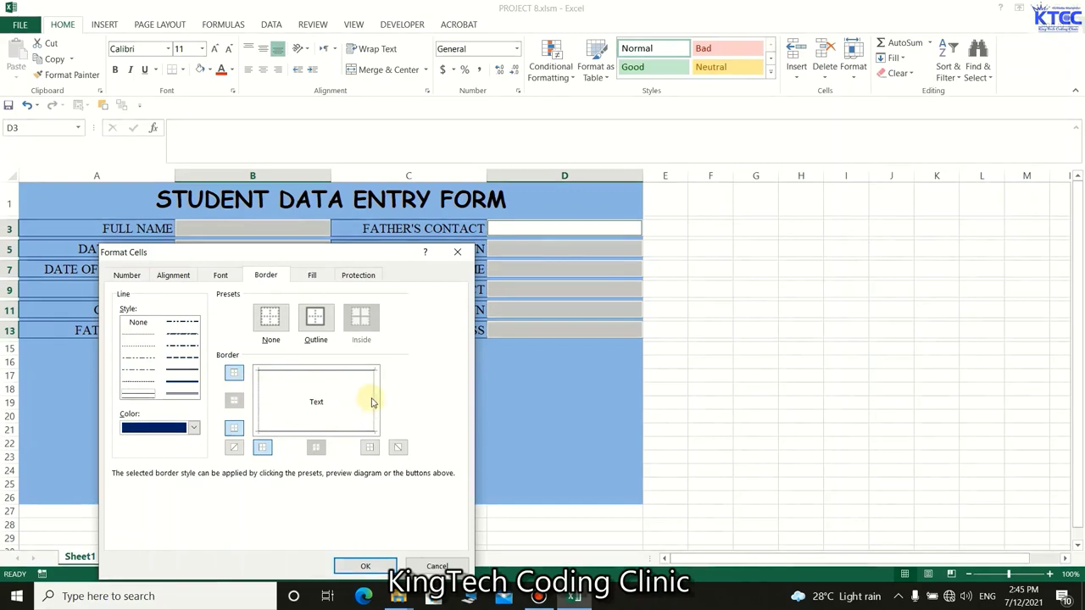
{"action": "left_click", "coordinate": [364, 567]}
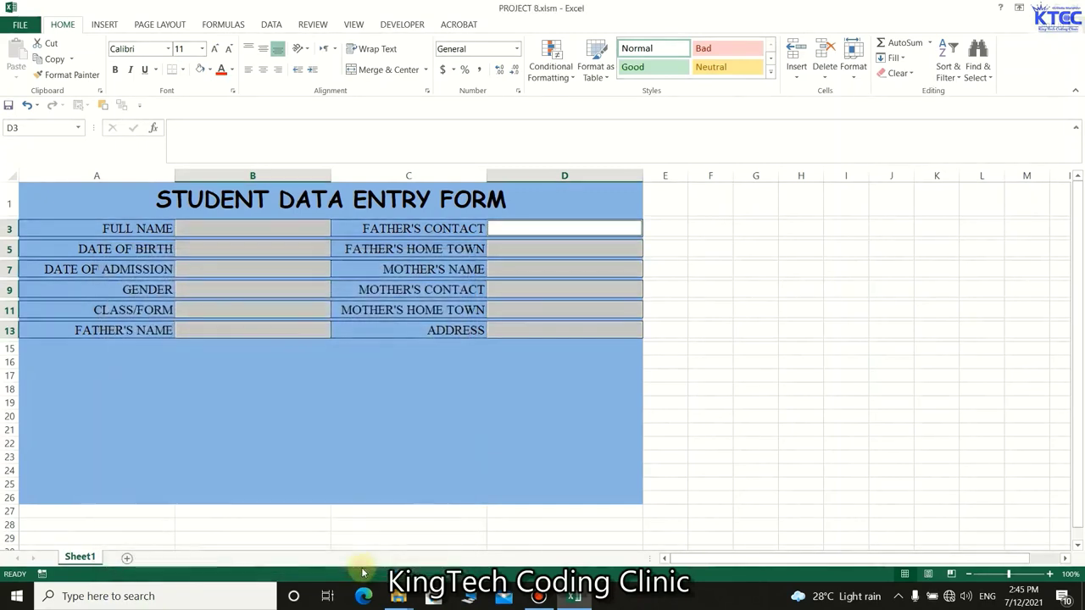
{"action": "left_click", "coordinate": [384, 456]}
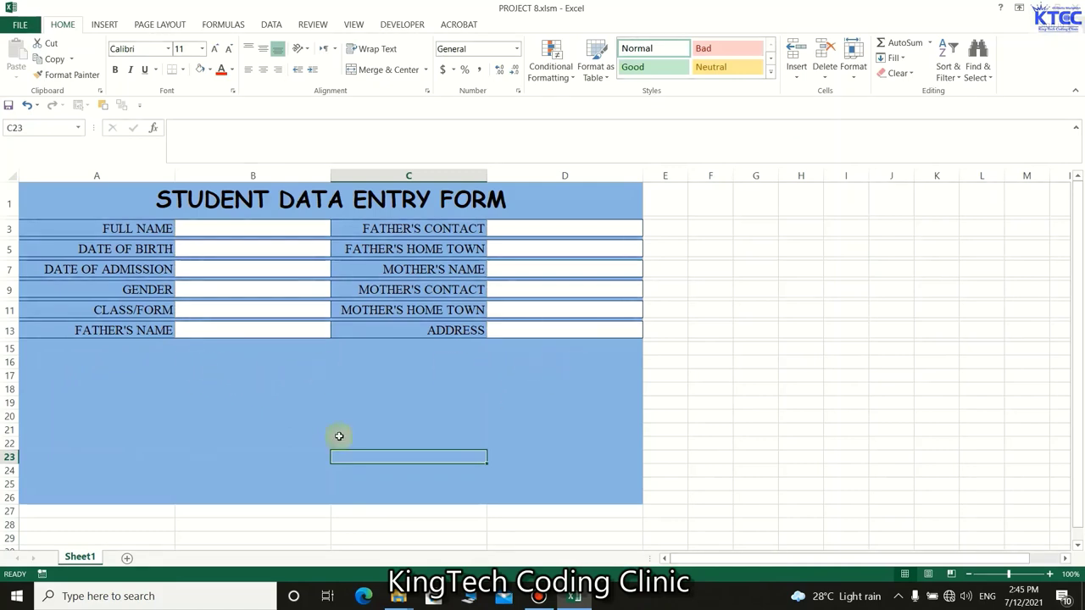
Draw a rounded rectangle about 0.4" high and 1.01" wide below the FATHER'S NAME label and apply the glossy blue preset style.
{"action": "left_click", "coordinate": [105, 24]}
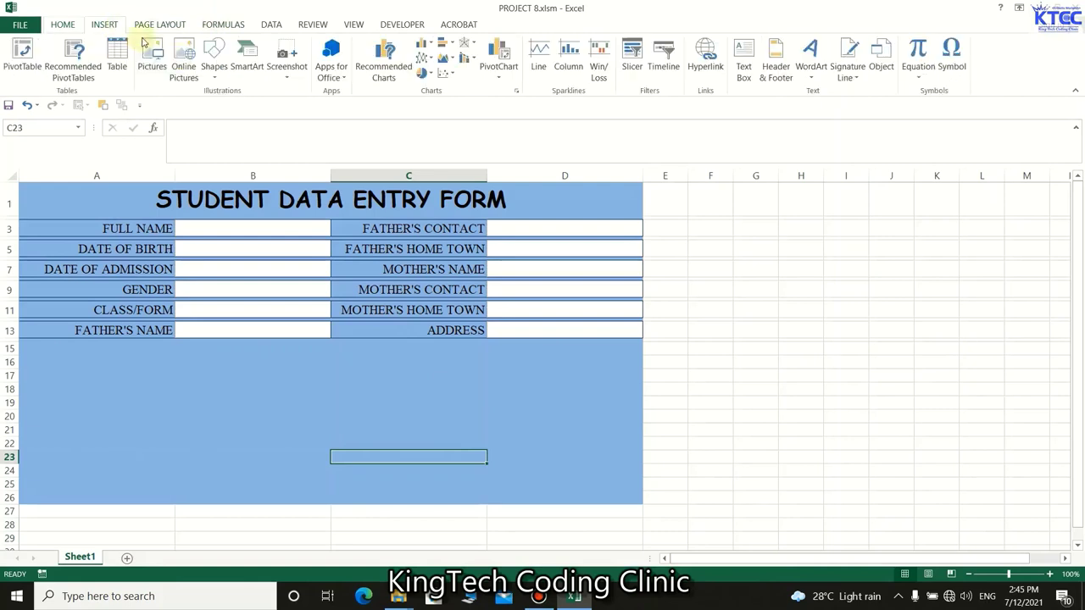
{"action": "left_click", "coordinate": [212, 78]}
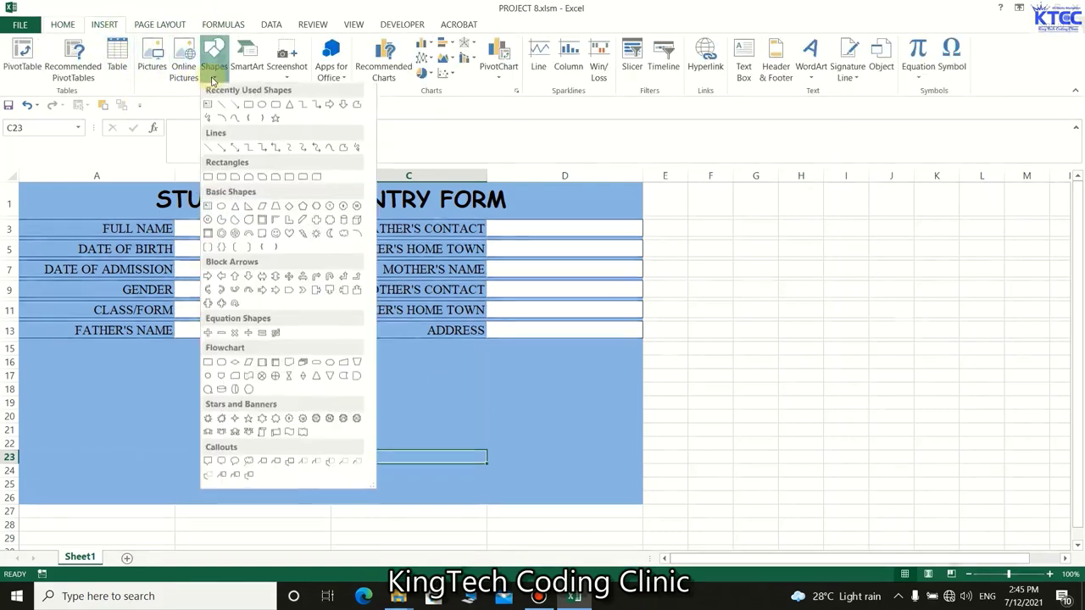
{"action": "left_click", "coordinate": [222, 179]}
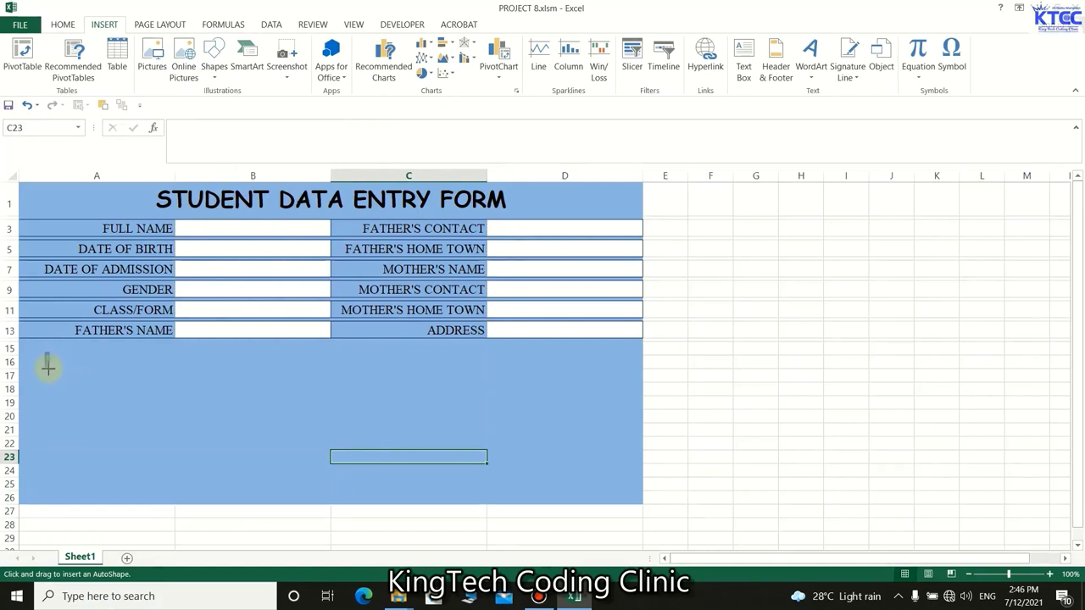
{"action": "left_click_drag", "start_coordinate": [48, 367], "coordinate": [99, 374]}
{"action": "left_click", "coordinate": [450, 77]}
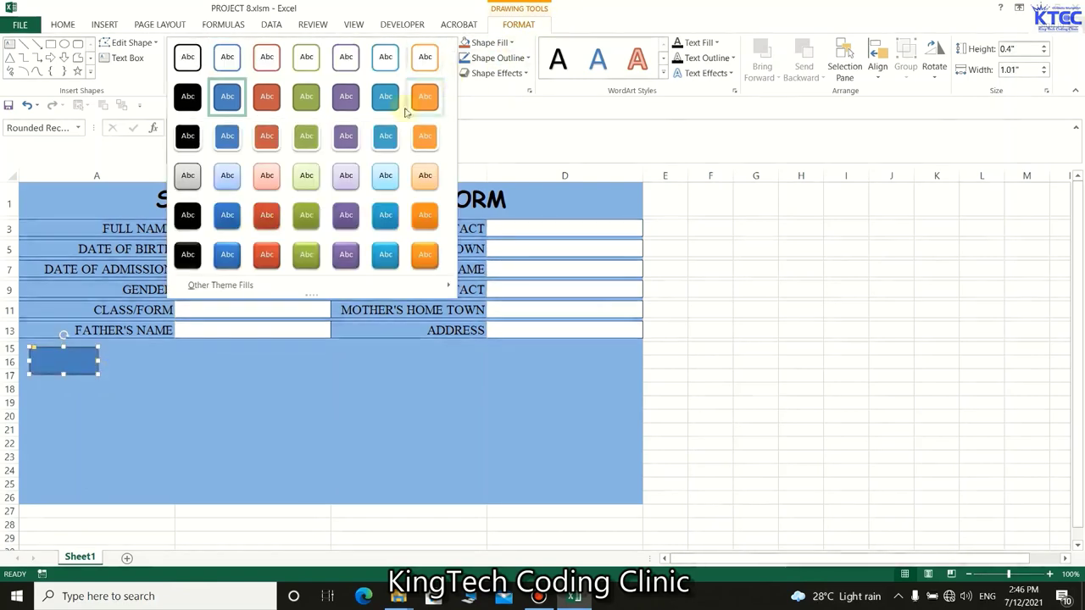
{"action": "left_click", "coordinate": [227, 255]}
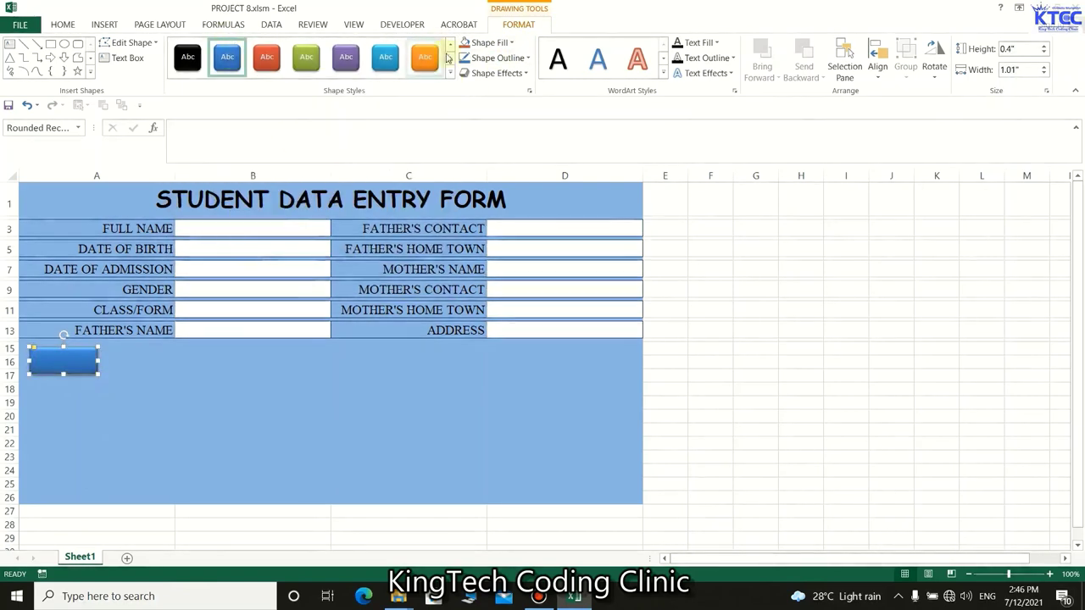
Add the text ADD/SAVE to the blue rounded rectangle.
{"action": "right_click", "coordinate": [68, 366]}
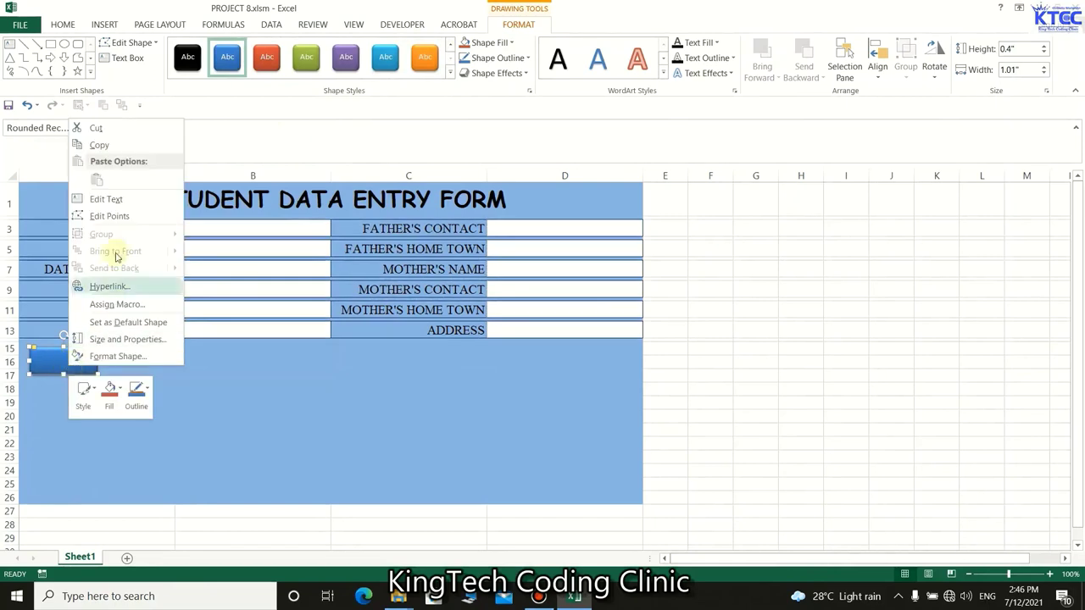
{"action": "left_click", "coordinate": [117, 208]}
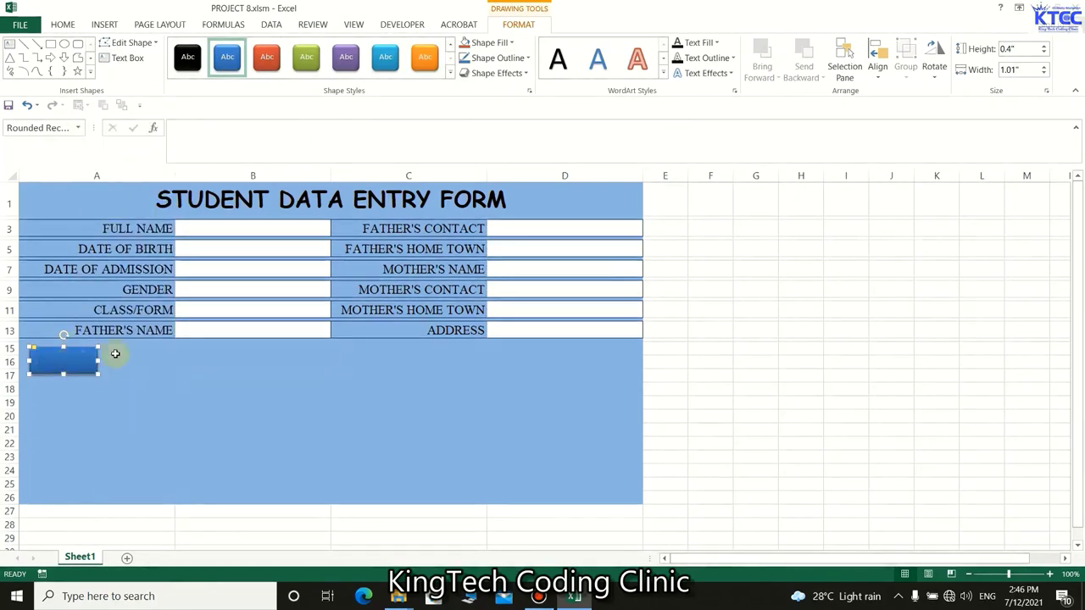
{"action": "type", "text": "ADD"}
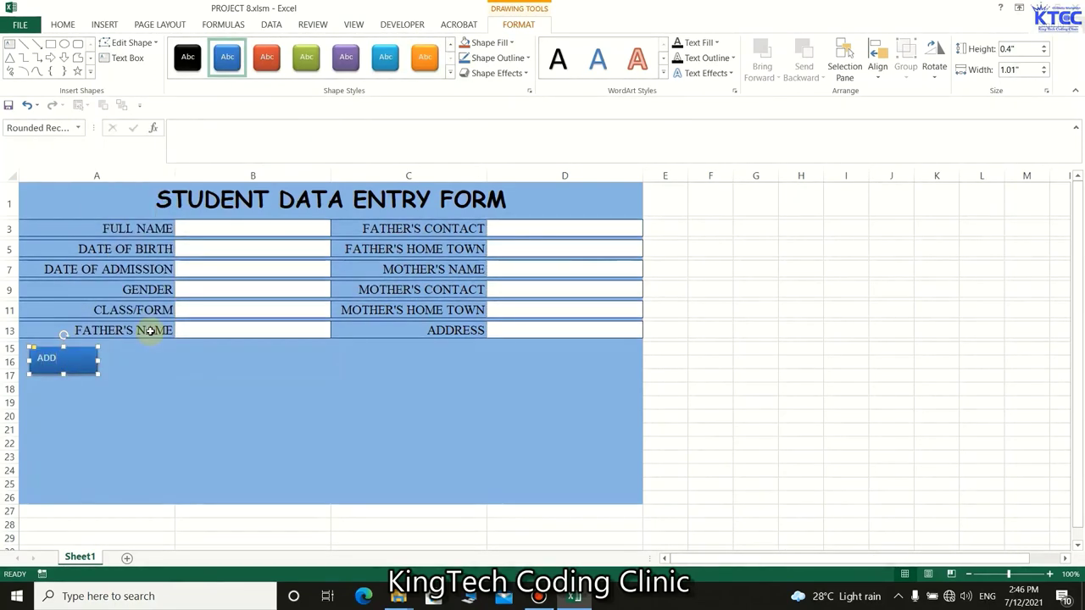
{"action": "type", "text": "/SA"}
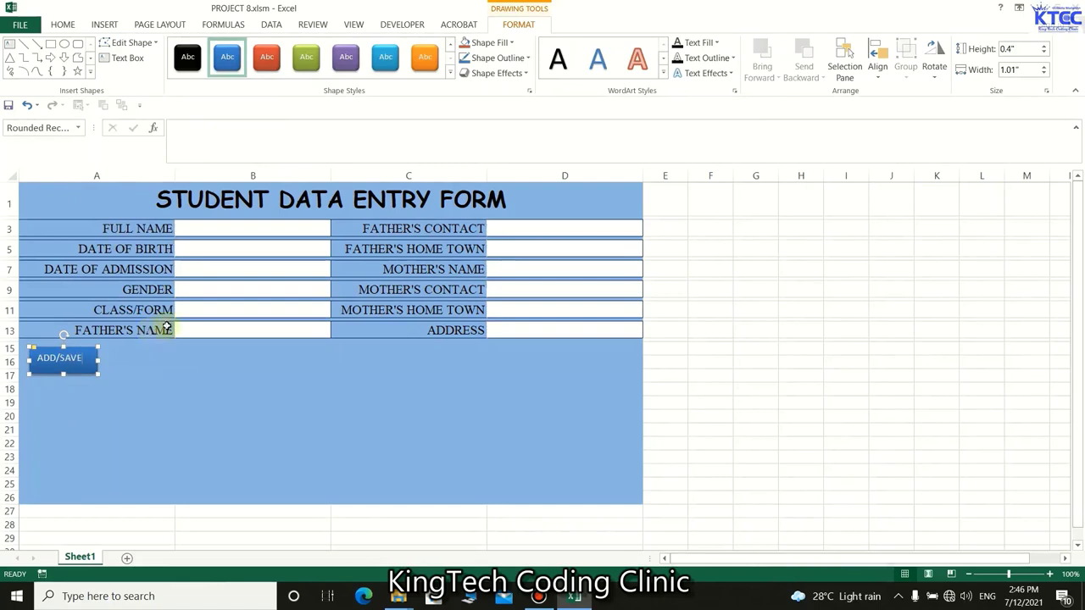
{"action": "type", "text": "VE"}
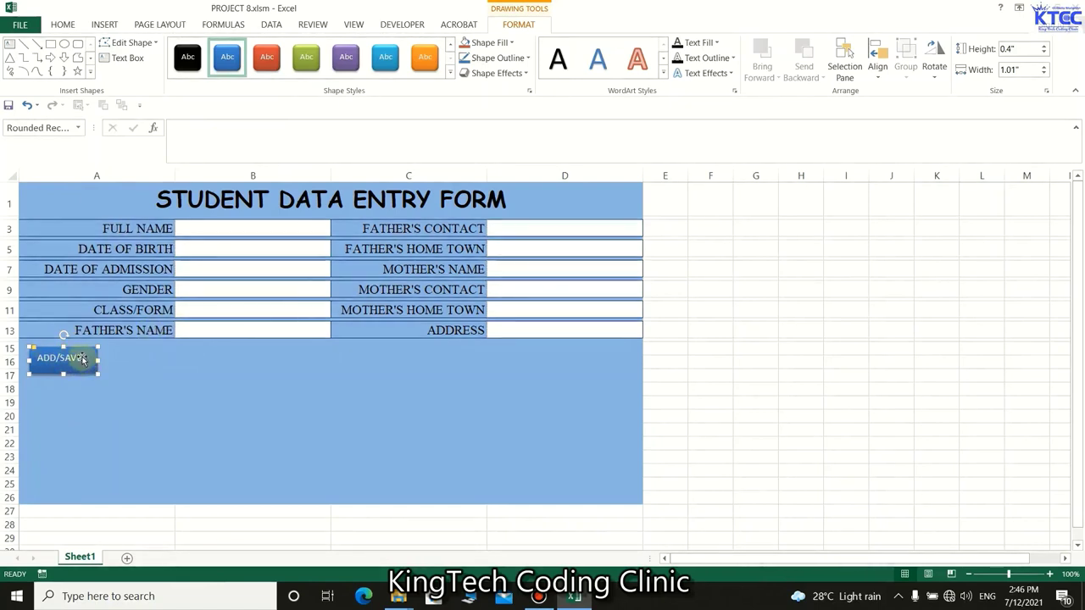
Make the ADD/SAVE button text bold and centre it horizontally and vertically in the shape.
{"action": "triple_click", "coordinate": [74, 367]}
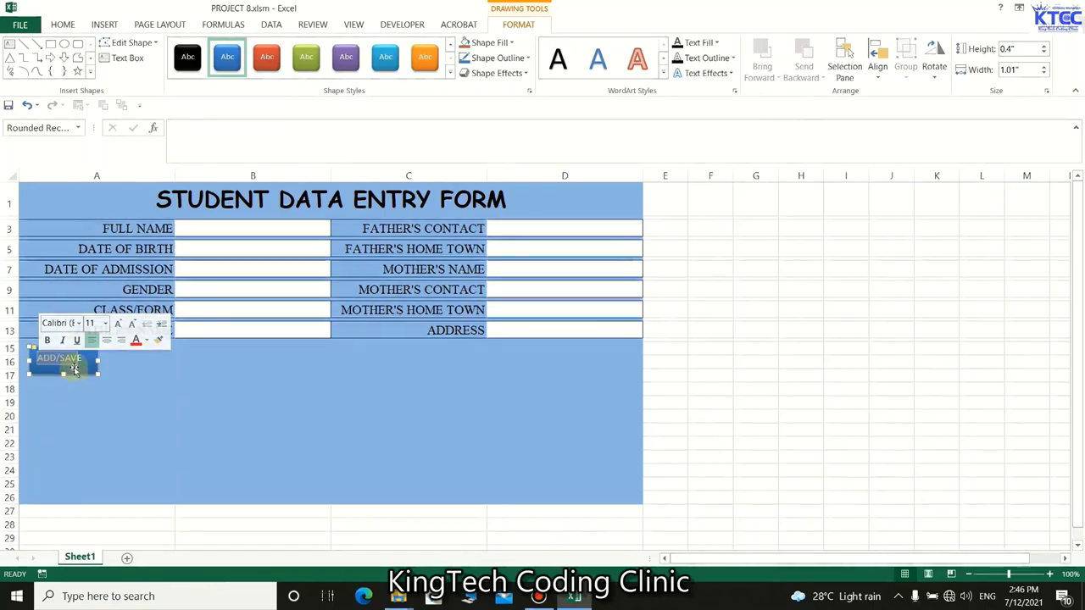
{"action": "left_click", "coordinate": [100, 386]}
{"action": "left_click", "coordinate": [83, 363]}
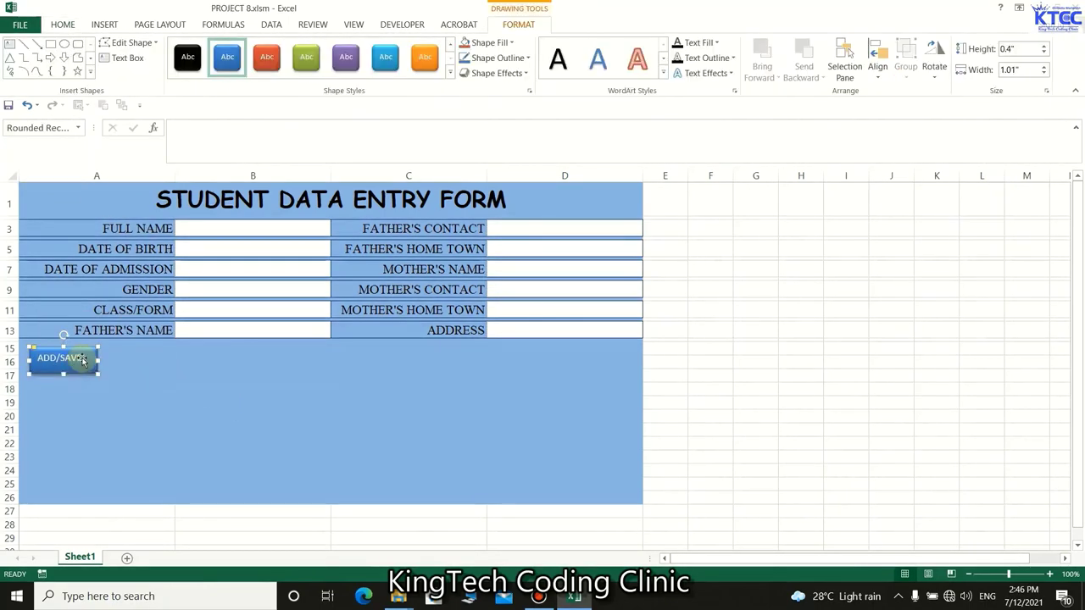
{"action": "triple_click", "coordinate": [76, 360]}
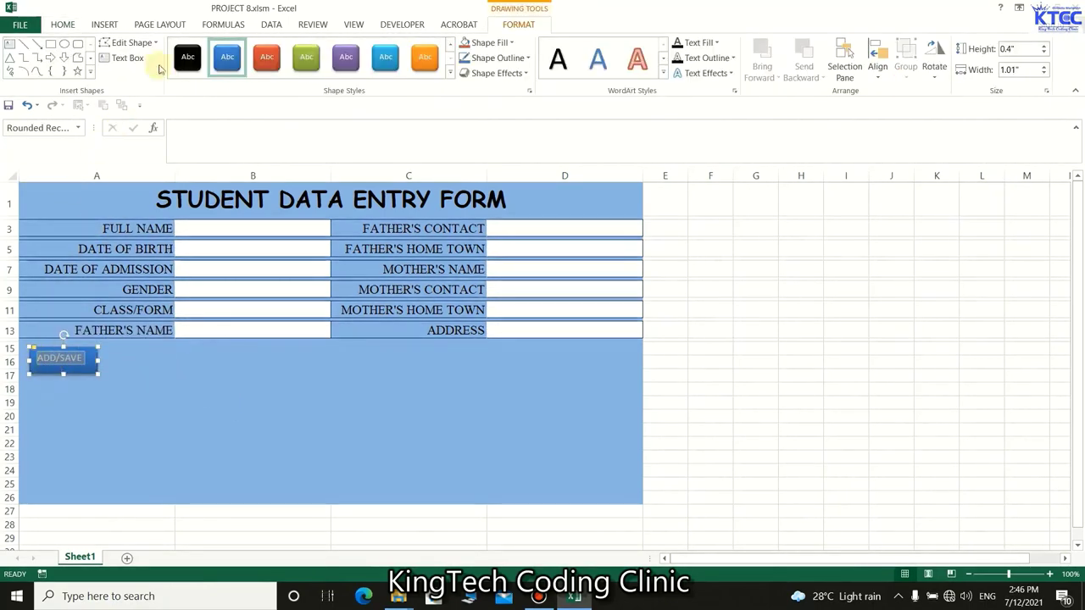
{"action": "left_click", "coordinate": [65, 24]}
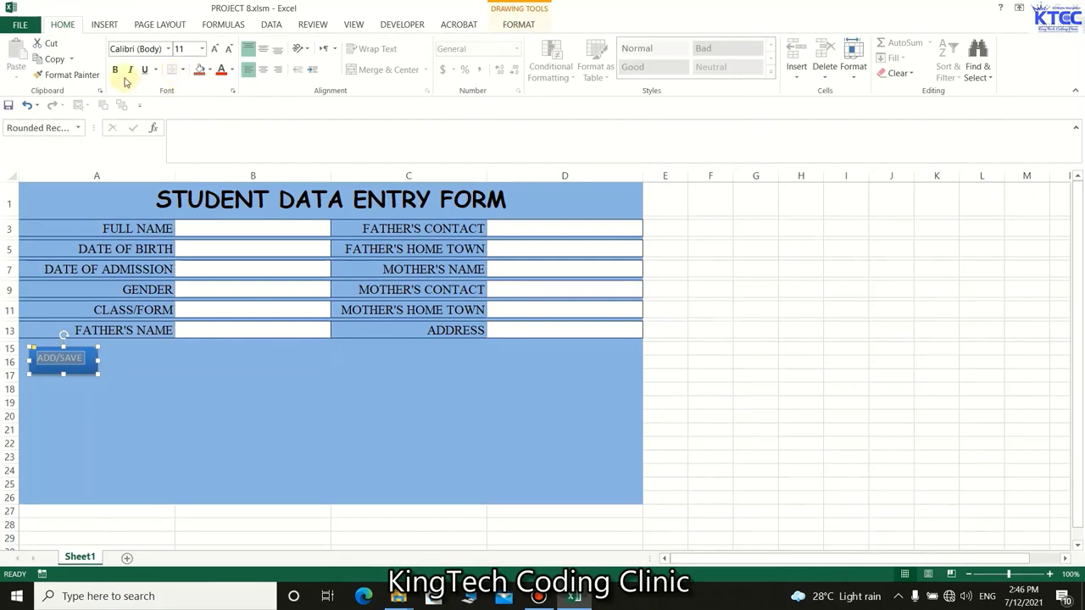
{"action": "left_click", "coordinate": [263, 69]}
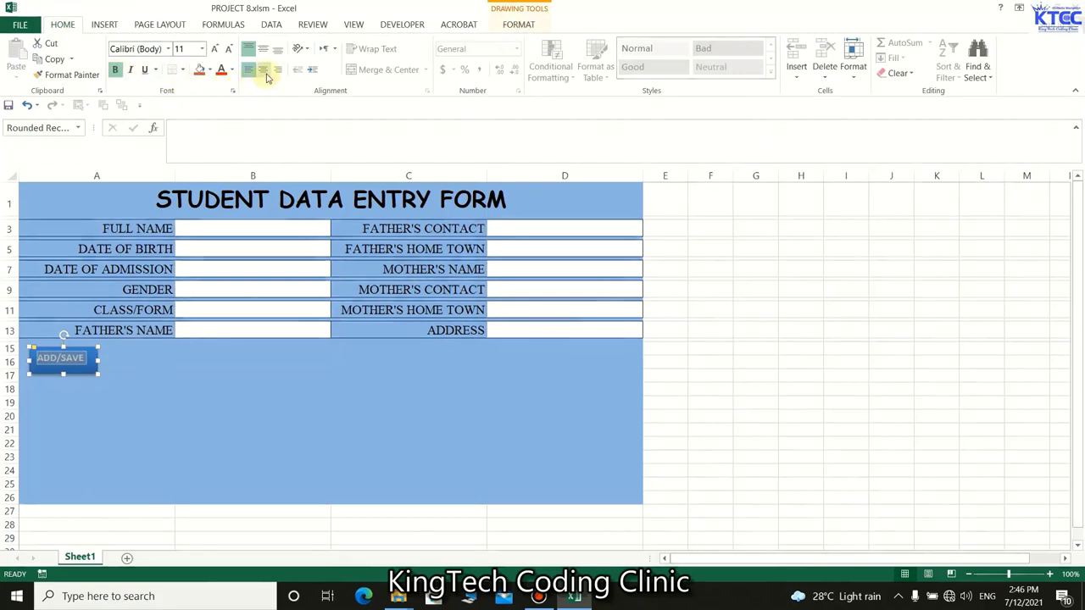
{"action": "left_click", "coordinate": [263, 50]}
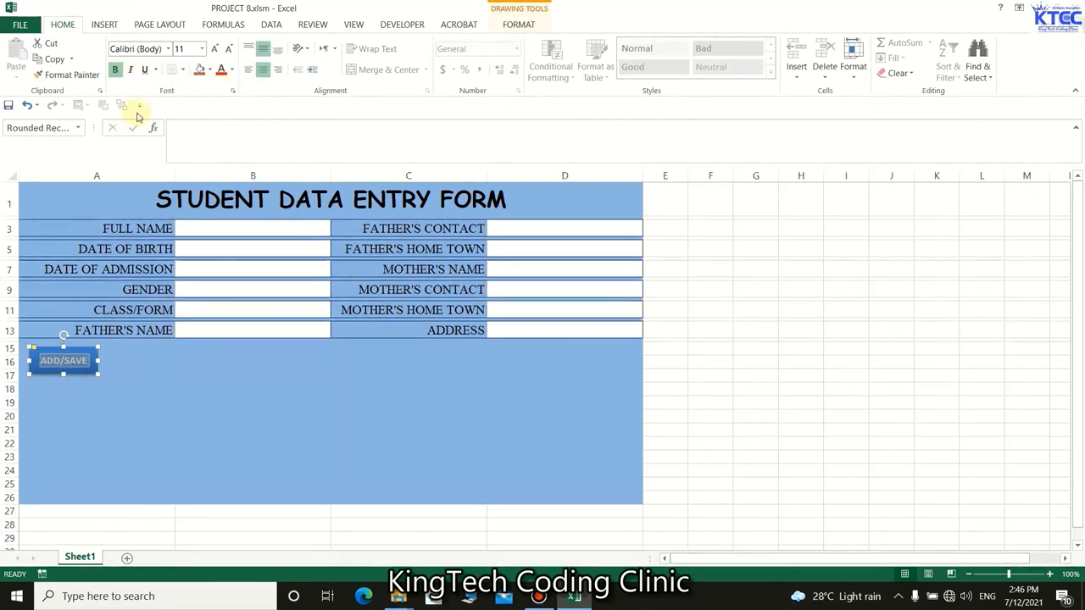
{"action": "left_click", "coordinate": [153, 388]}
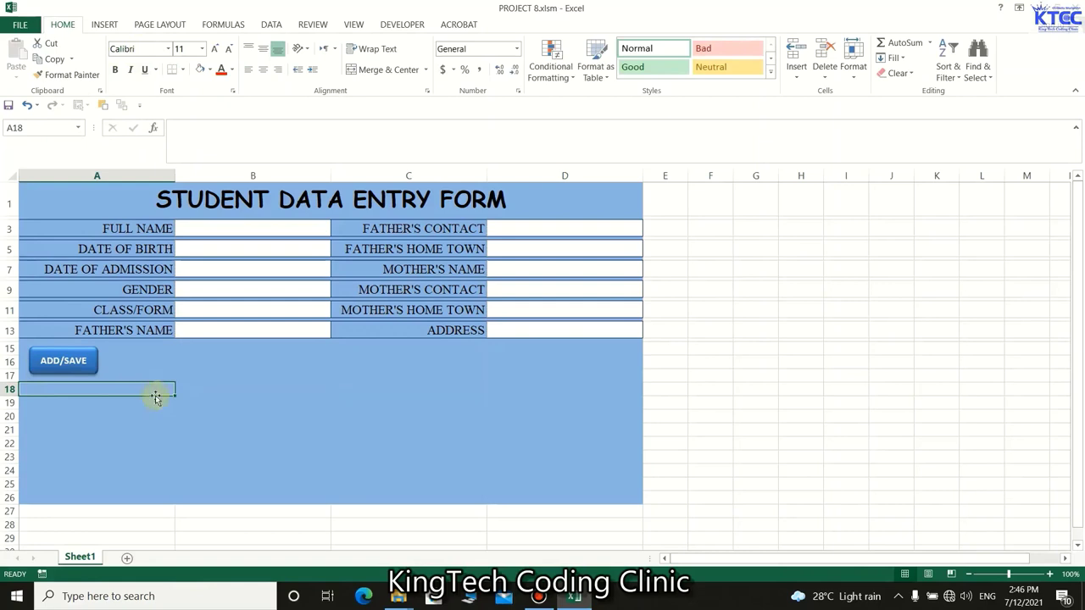
Rename the worksheet Sheet1 as Form.
{"action": "double_click", "coordinate": [80, 557]}
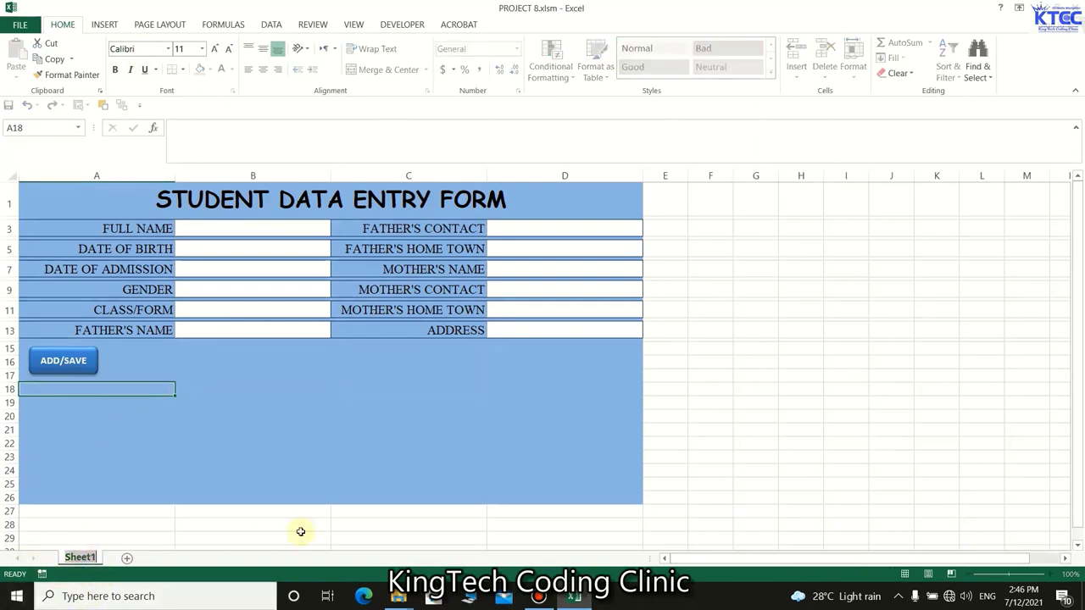
{"action": "type", "text": "fo"}
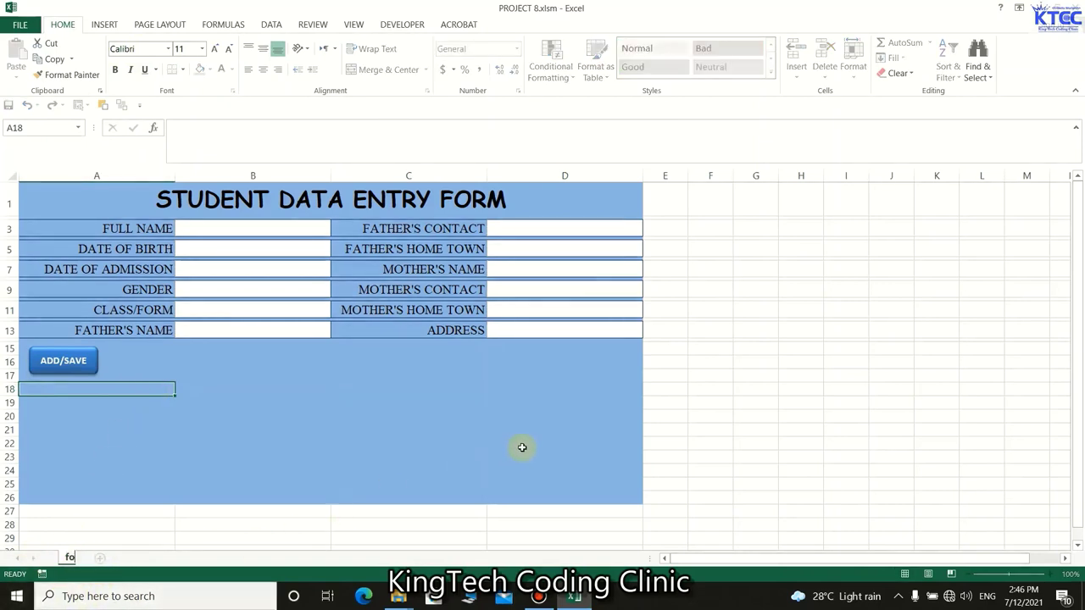
{"action": "type", "text": "e"}
{"action": "left_click", "coordinate": [222, 528]}
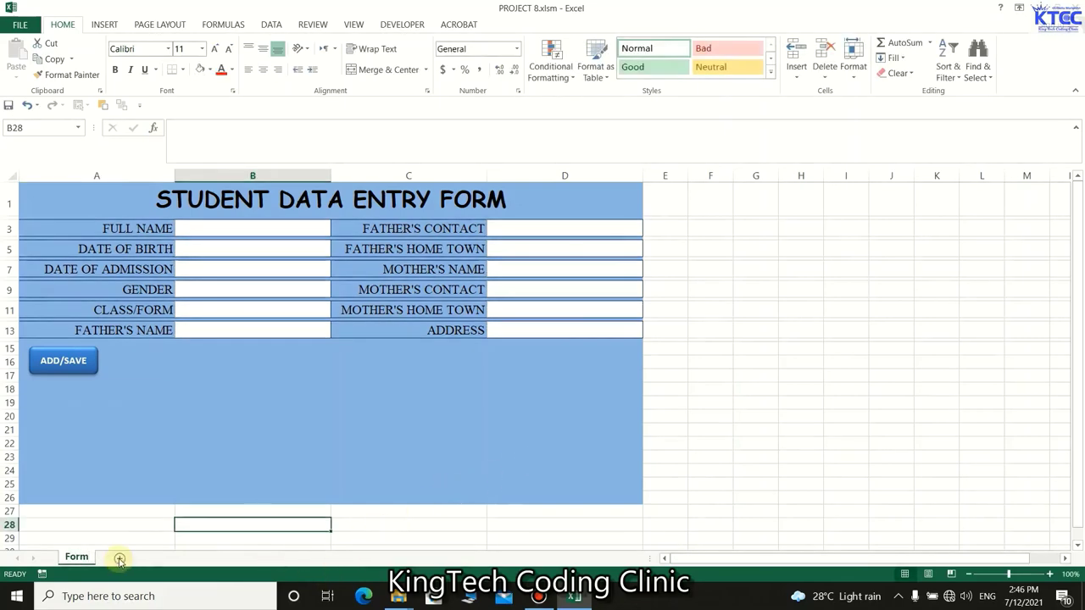
Add a new worksheet after the Form sheet and name it Database.
{"action": "left_click", "coordinate": [120, 559]}
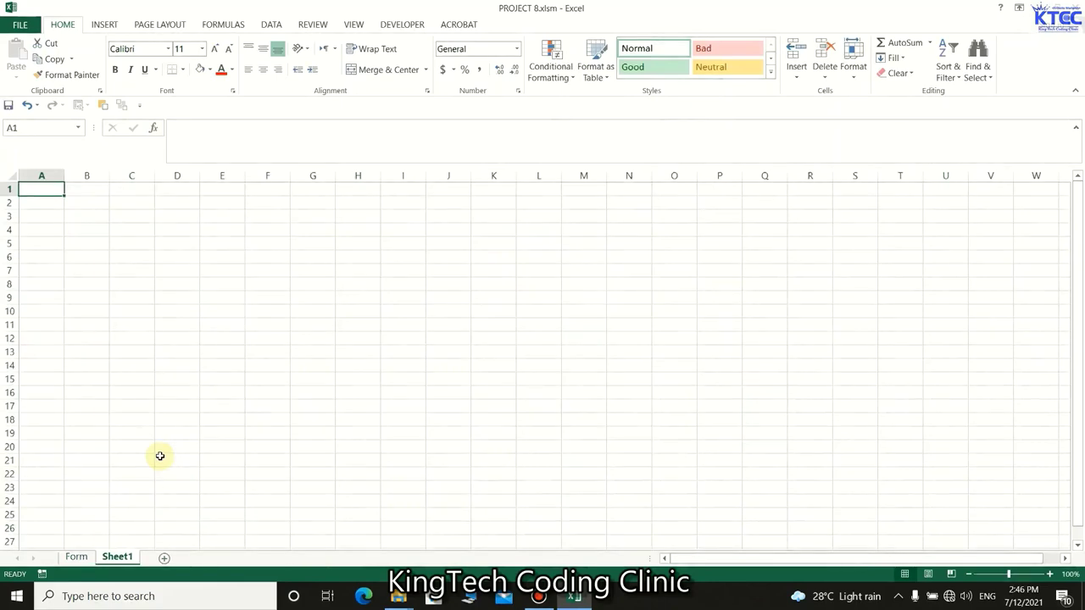
{"action": "double_click", "coordinate": [117, 557]}
{"action": "type", "text": "Database"}
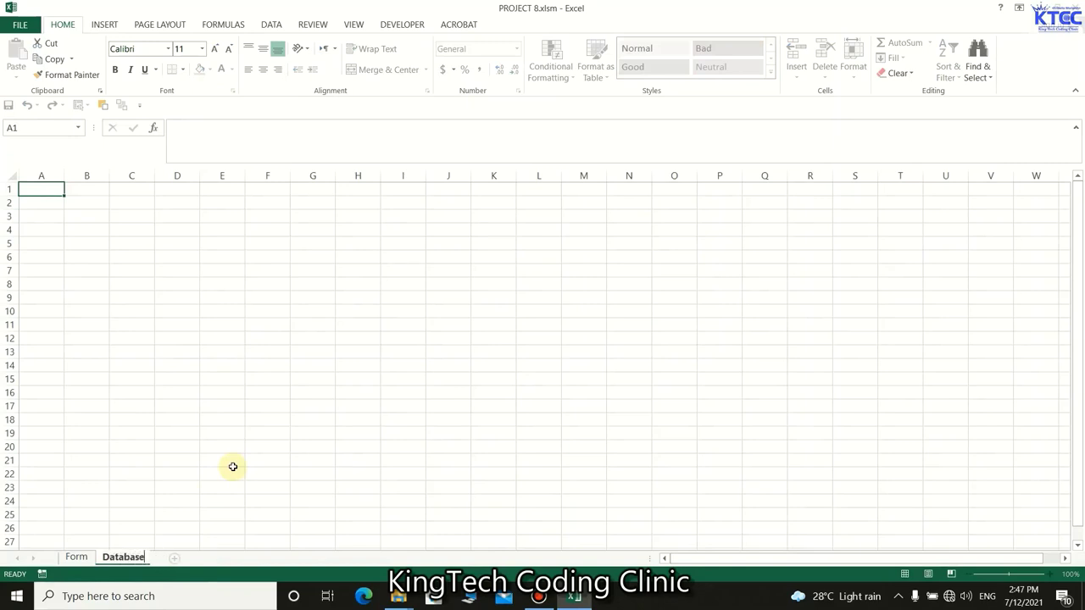
{"action": "left_click", "coordinate": [283, 297]}
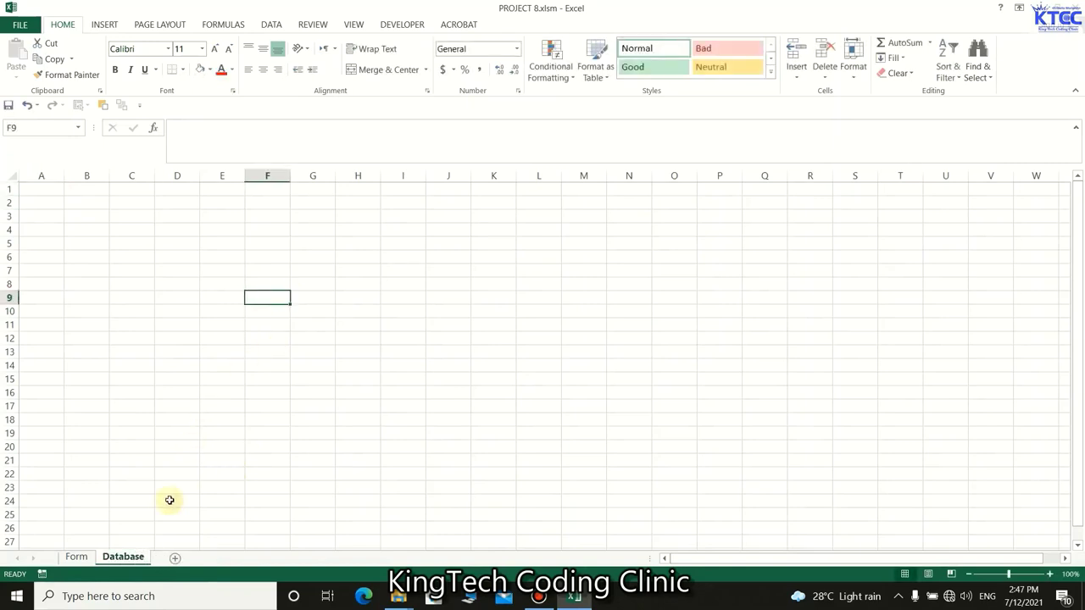
{"action": "left_click", "coordinate": [75, 557]}
{"action": "left_click", "coordinate": [123, 557]}
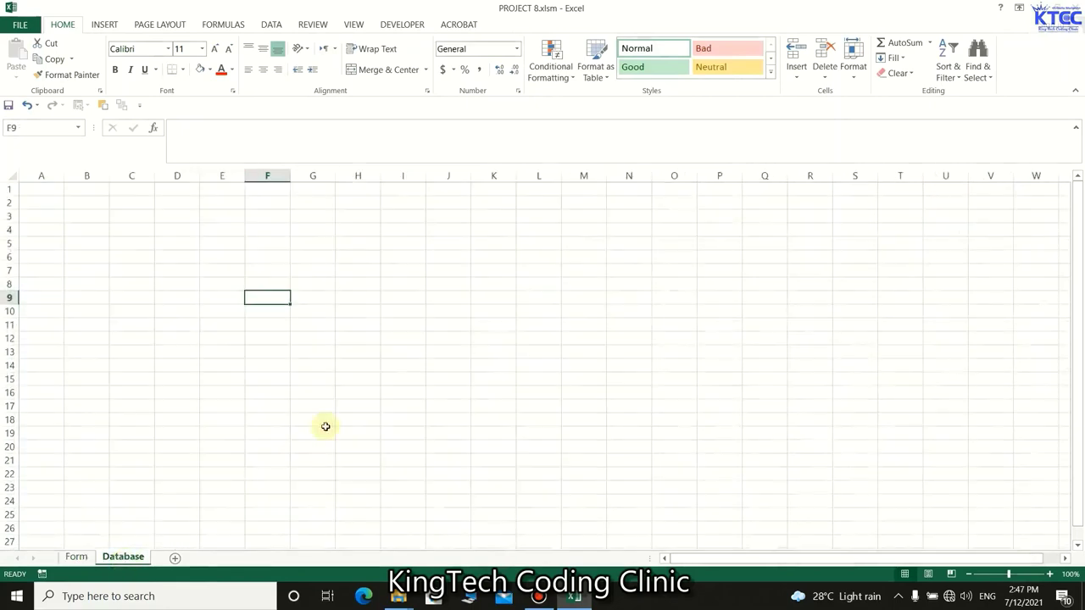